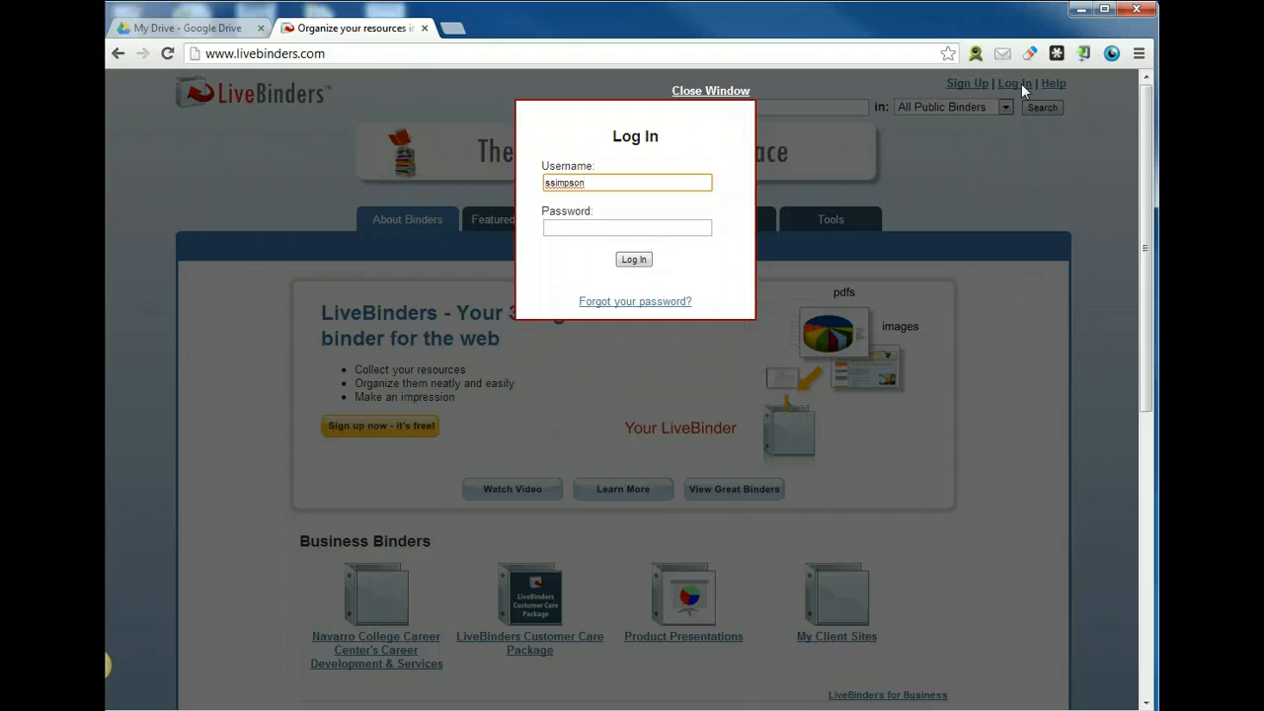
# Log in by completing the account username and entering the account password.
pyautogui.write('30')
pyautogui.press('Tab')
pyautogui.write('••••••••')
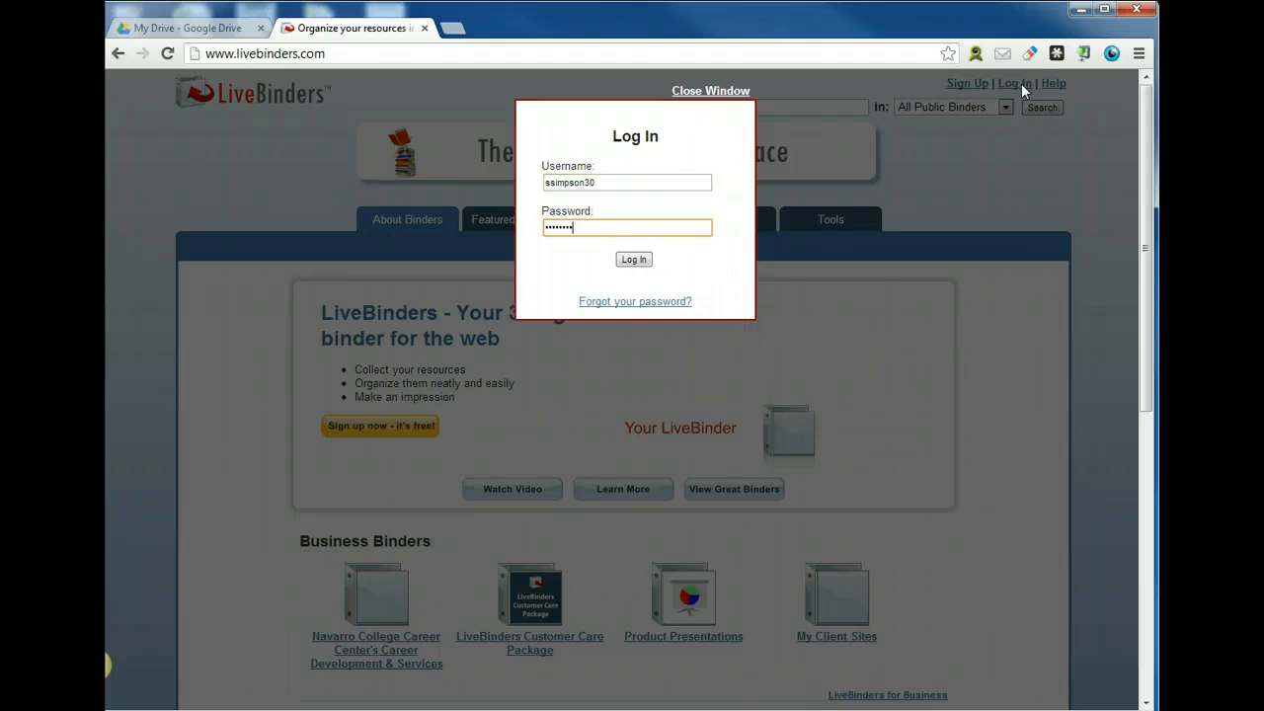
pyautogui.press('Return')
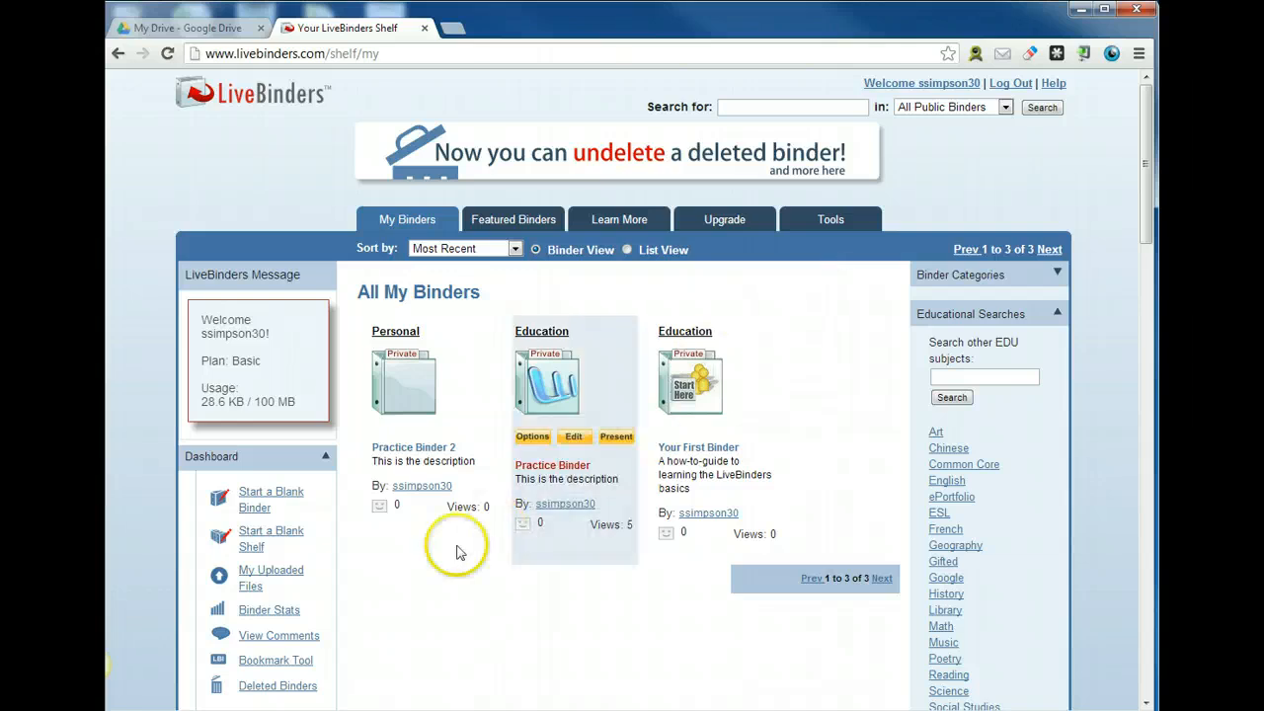
# Create a private shelf named Math 8th and open it.
pyautogui.click(297, 536)
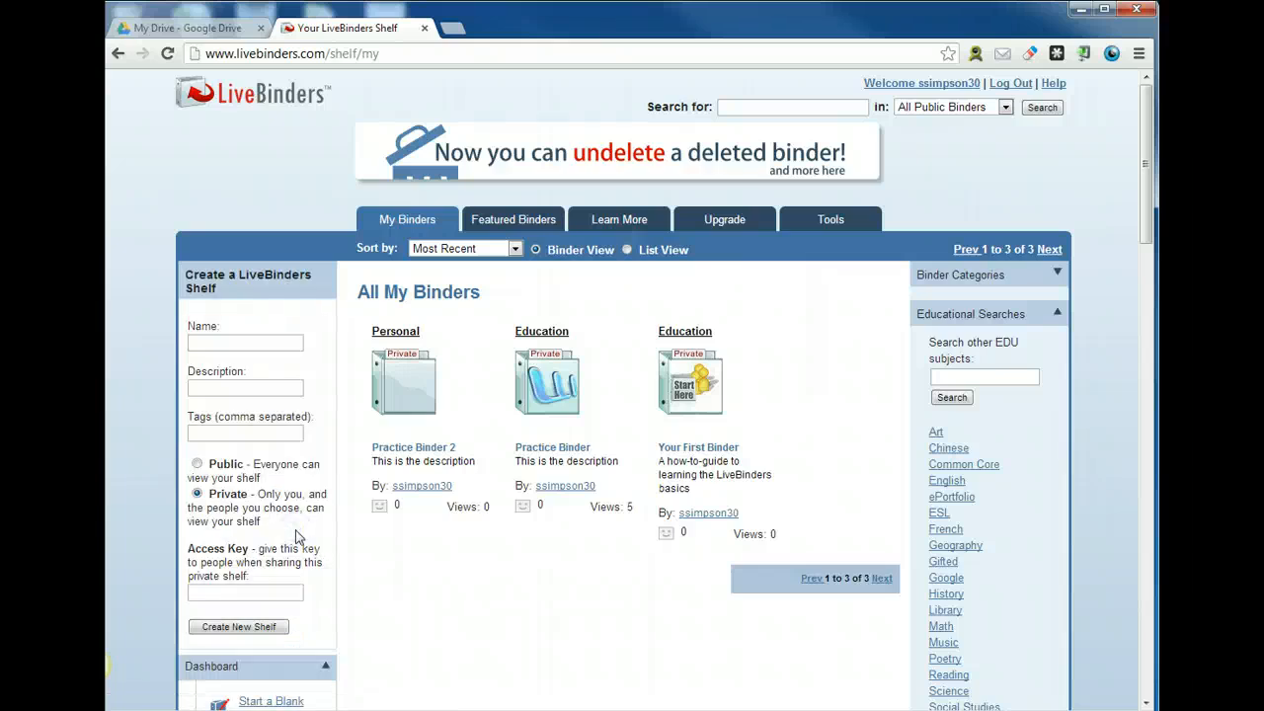
pyautogui.click(245, 343)
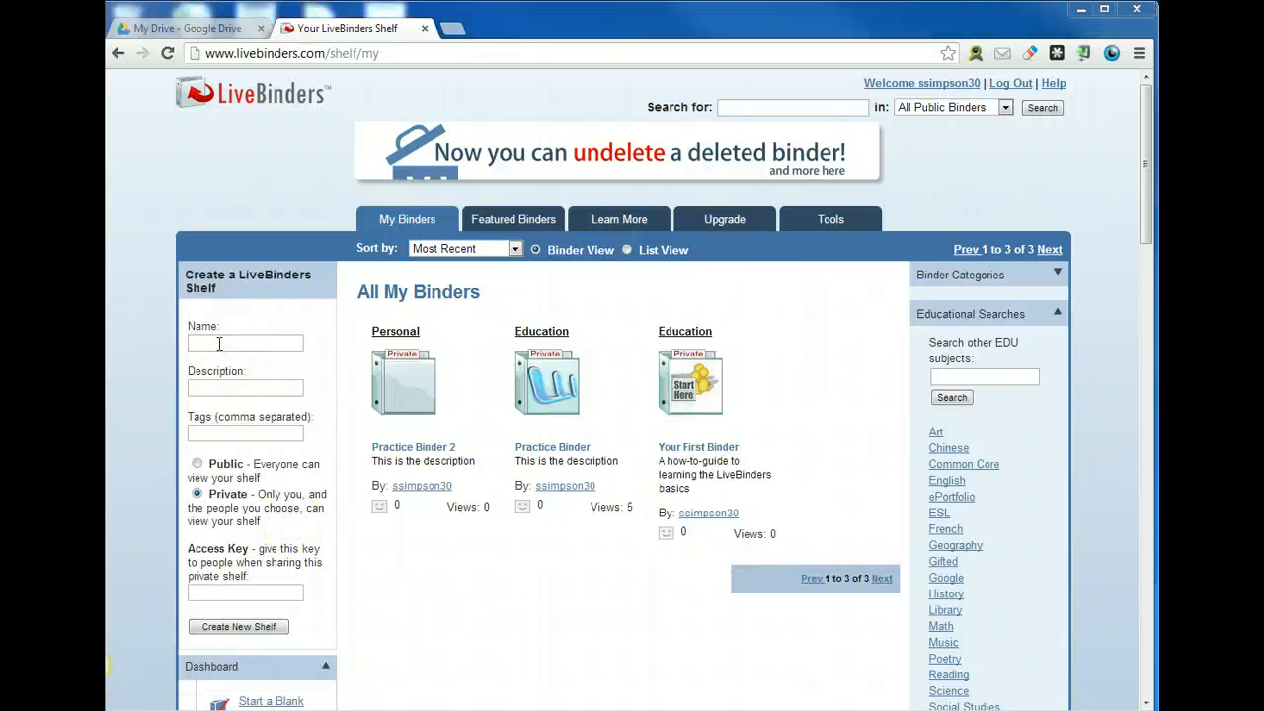
pyautogui.click(219, 343)
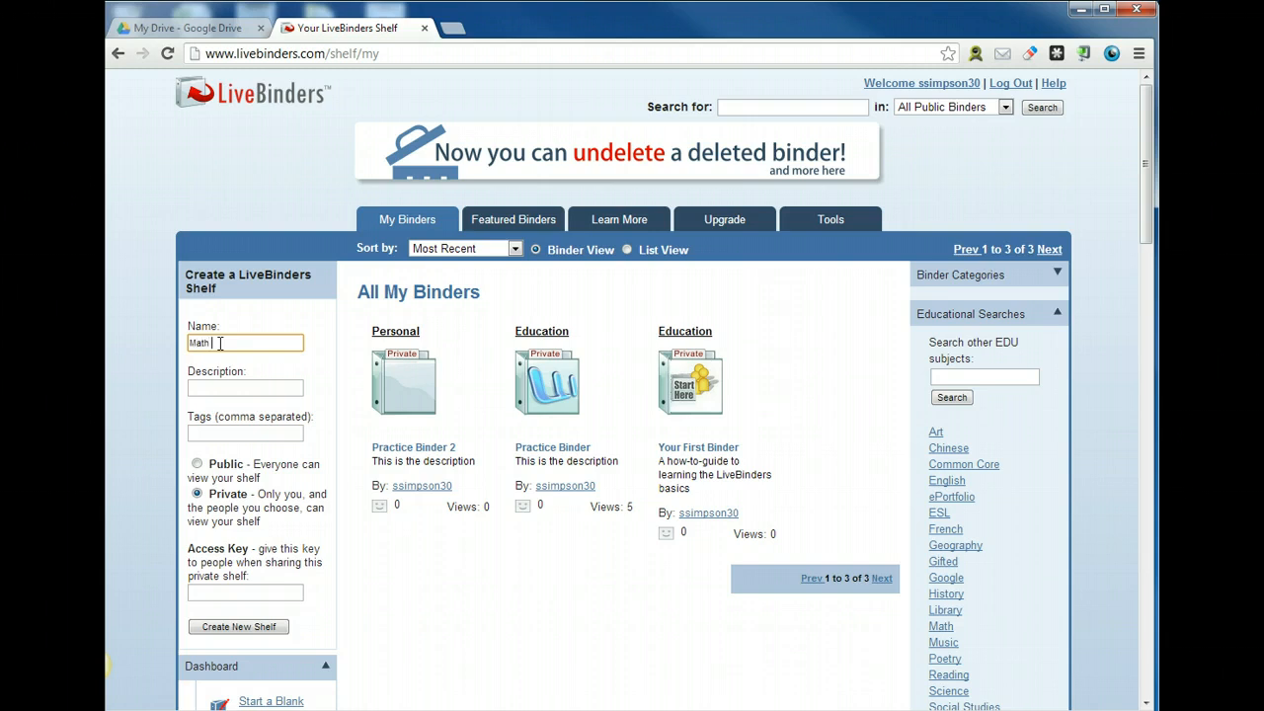
pyautogui.write('Math 8th')
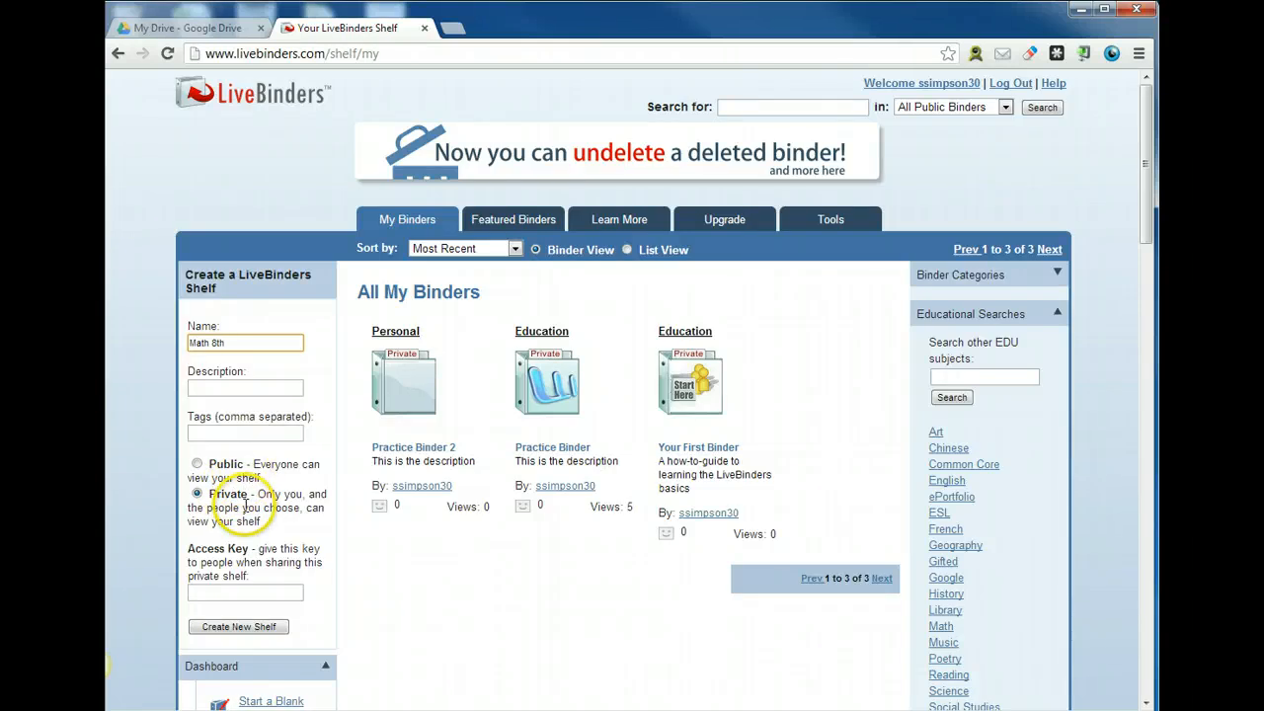
pyautogui.click(227, 630)
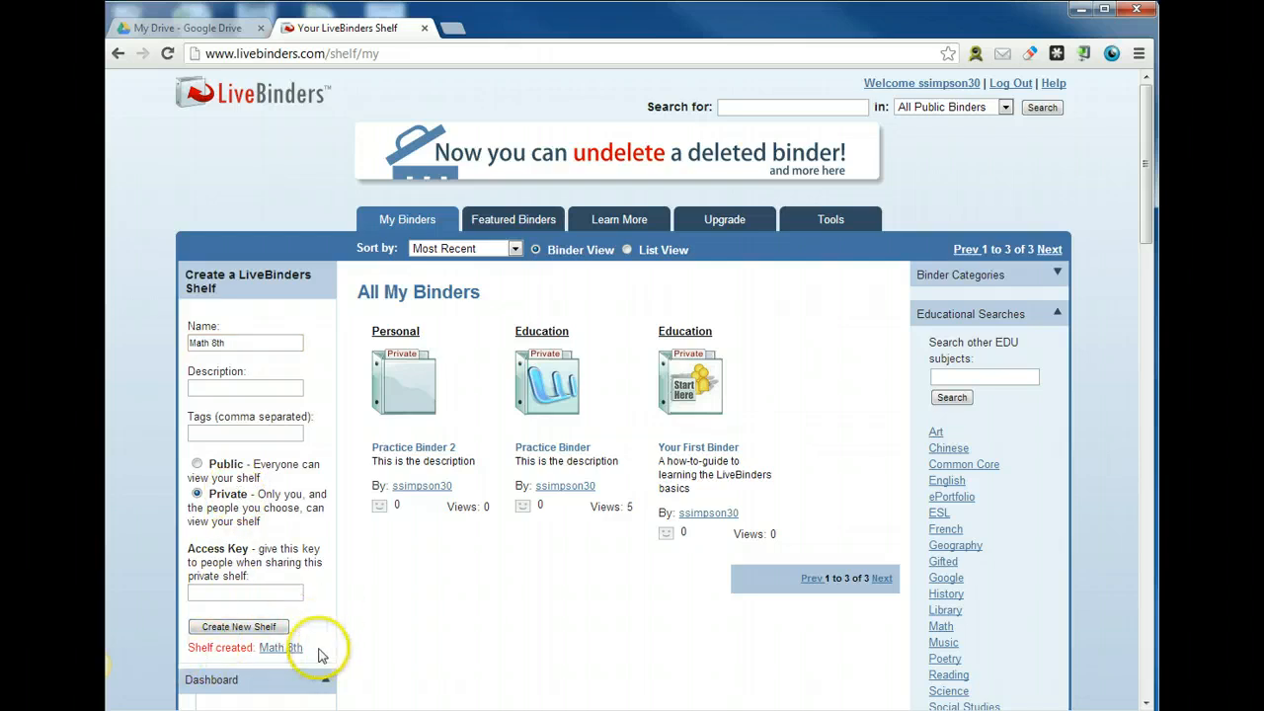
pyautogui.scroll(-1, 320, 632)
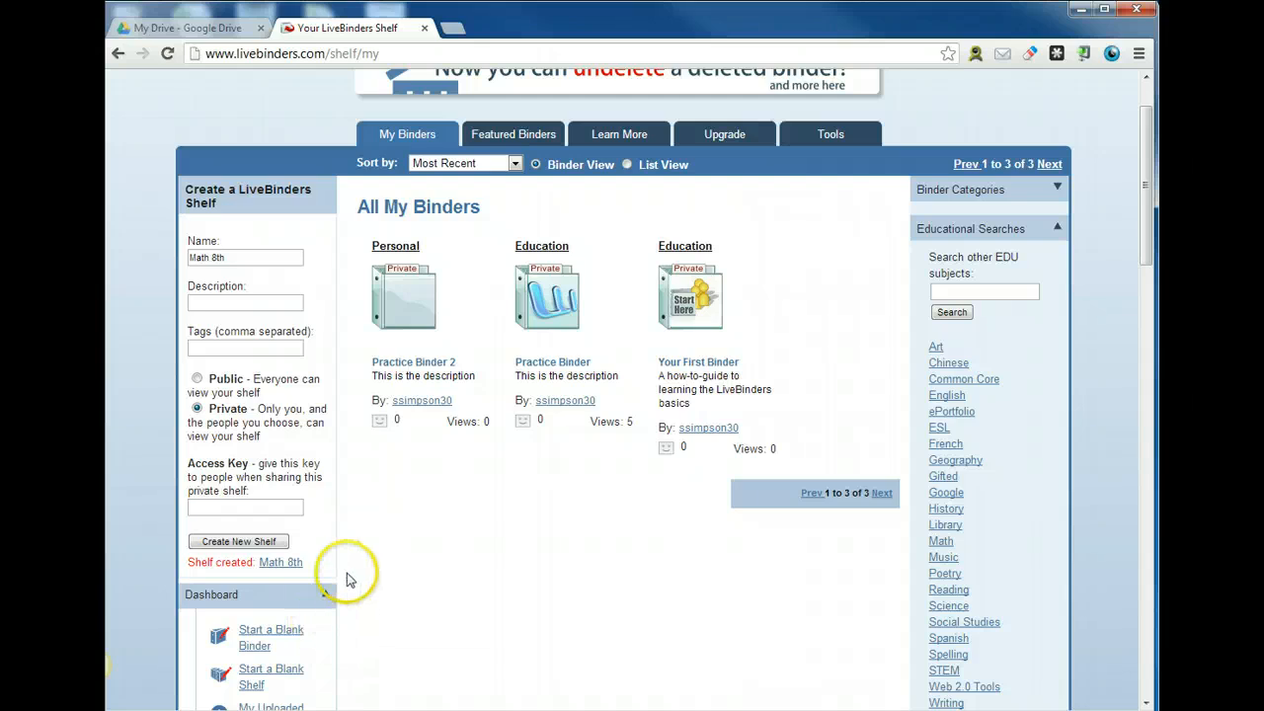
pyautogui.click(280, 565)
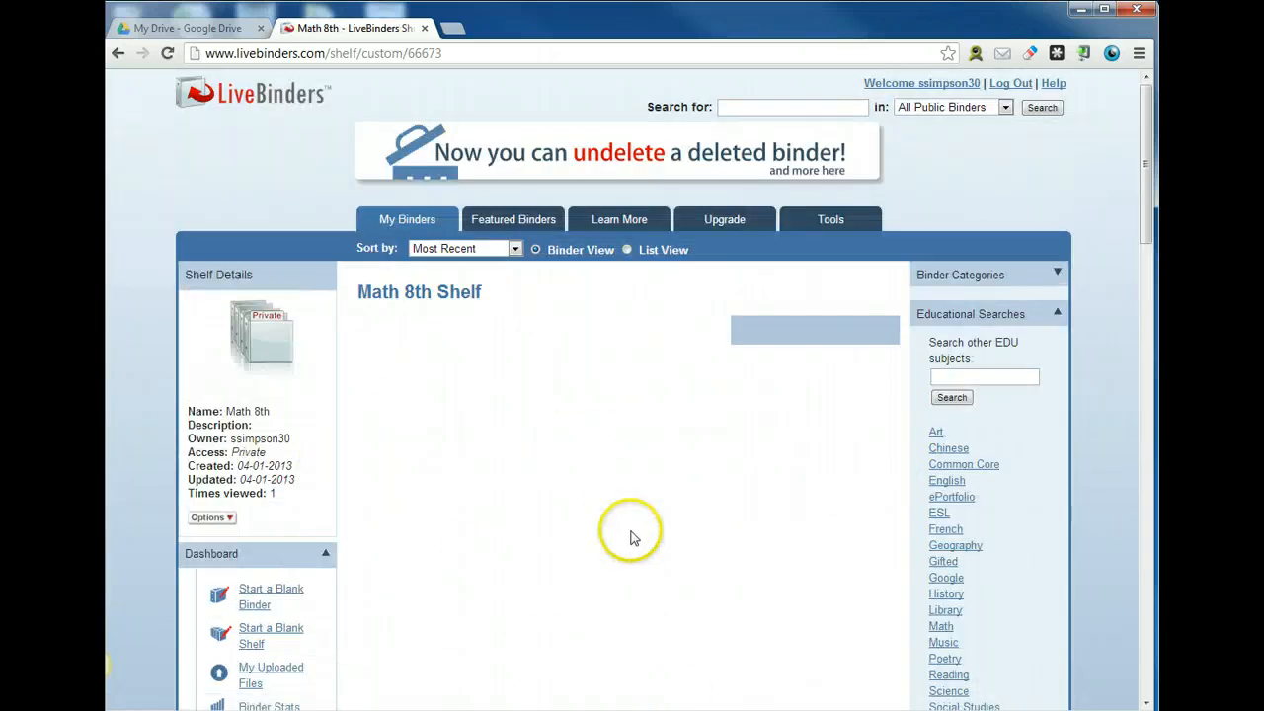
# Examine the list of own shelves and the binder groups on the Math 8th shelf page.
pyautogui.moveTo(1148, 210); pyautogui.dragTo(1148, 274)
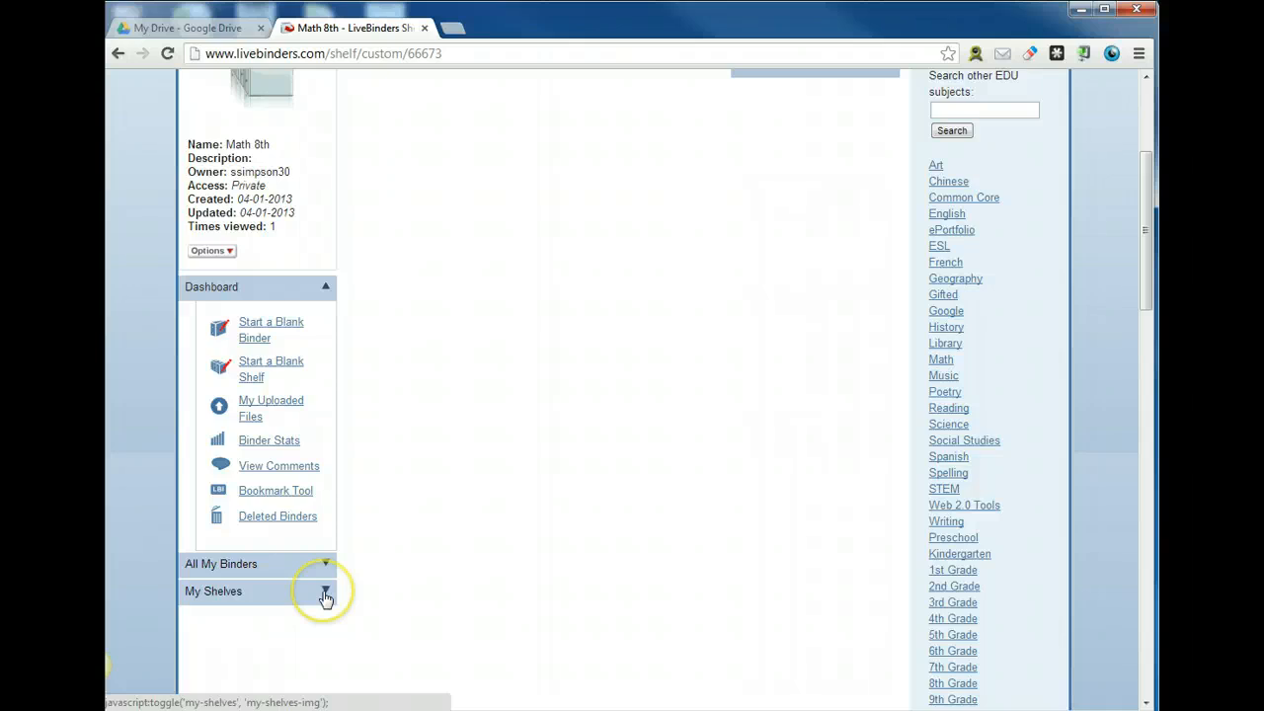
pyautogui.click(325, 596)
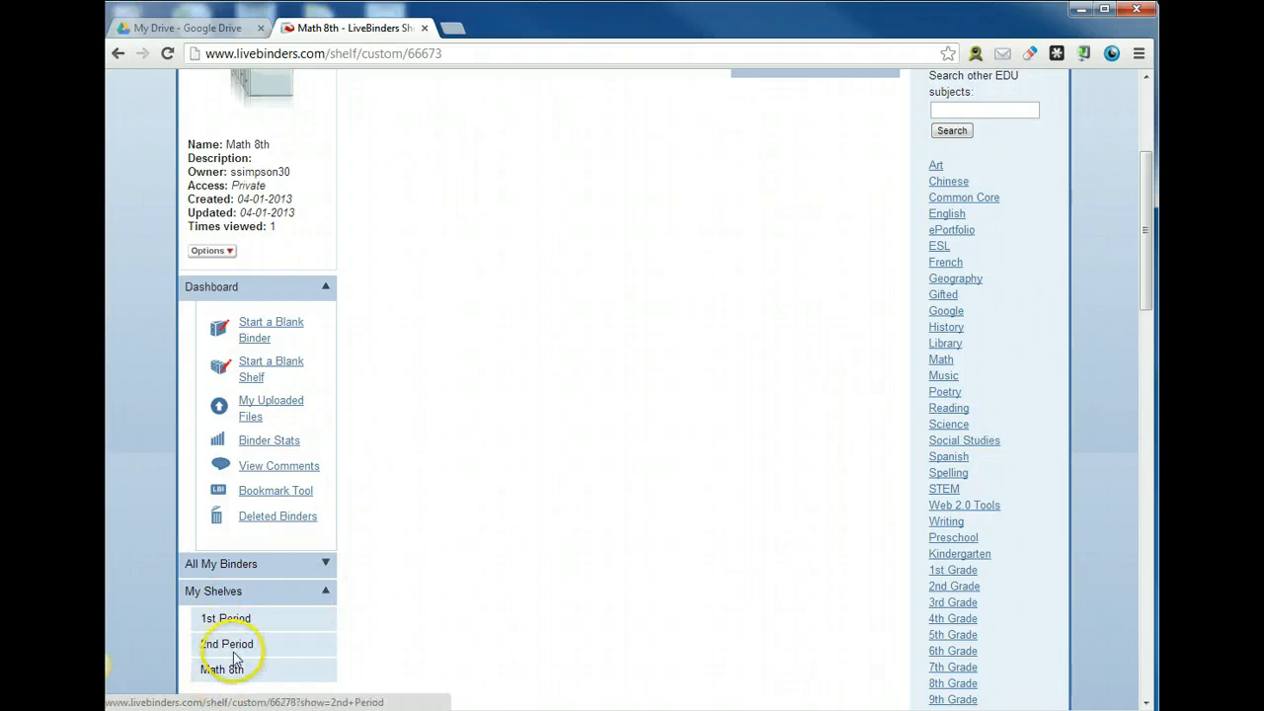
pyautogui.click(327, 563)
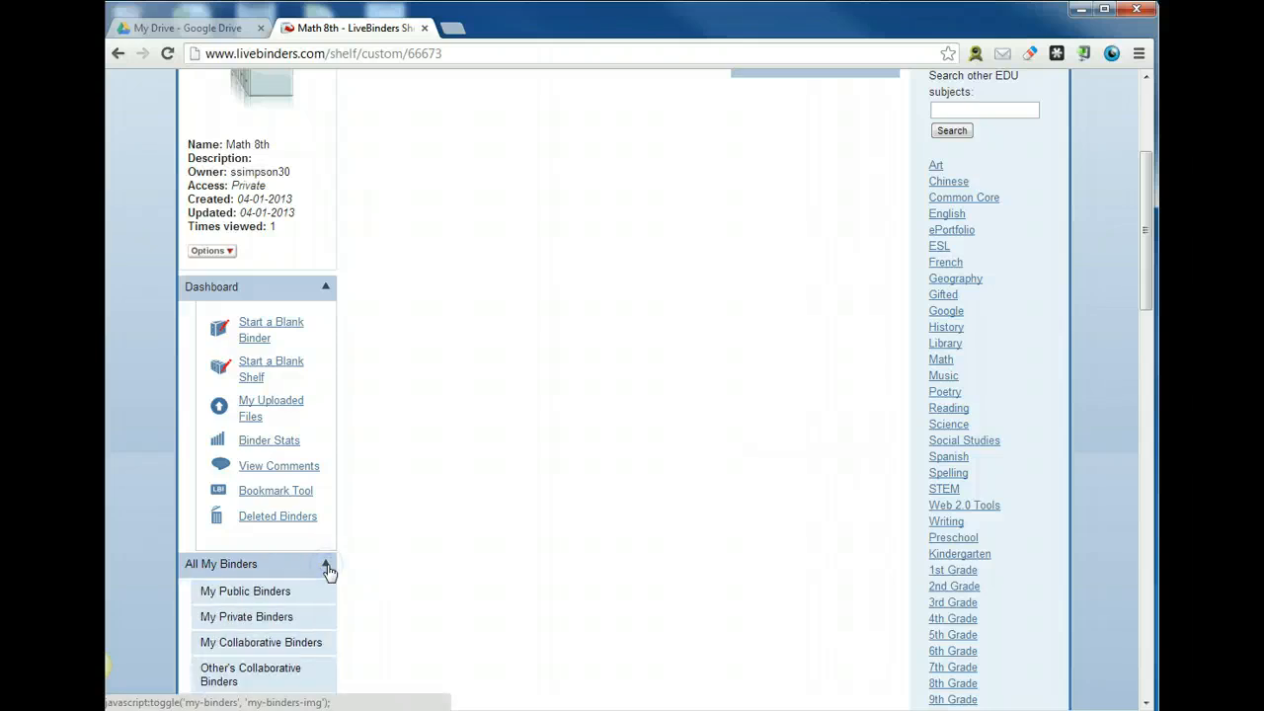
pyautogui.click(327, 566)
pyautogui.scroll(3, 359, 566)
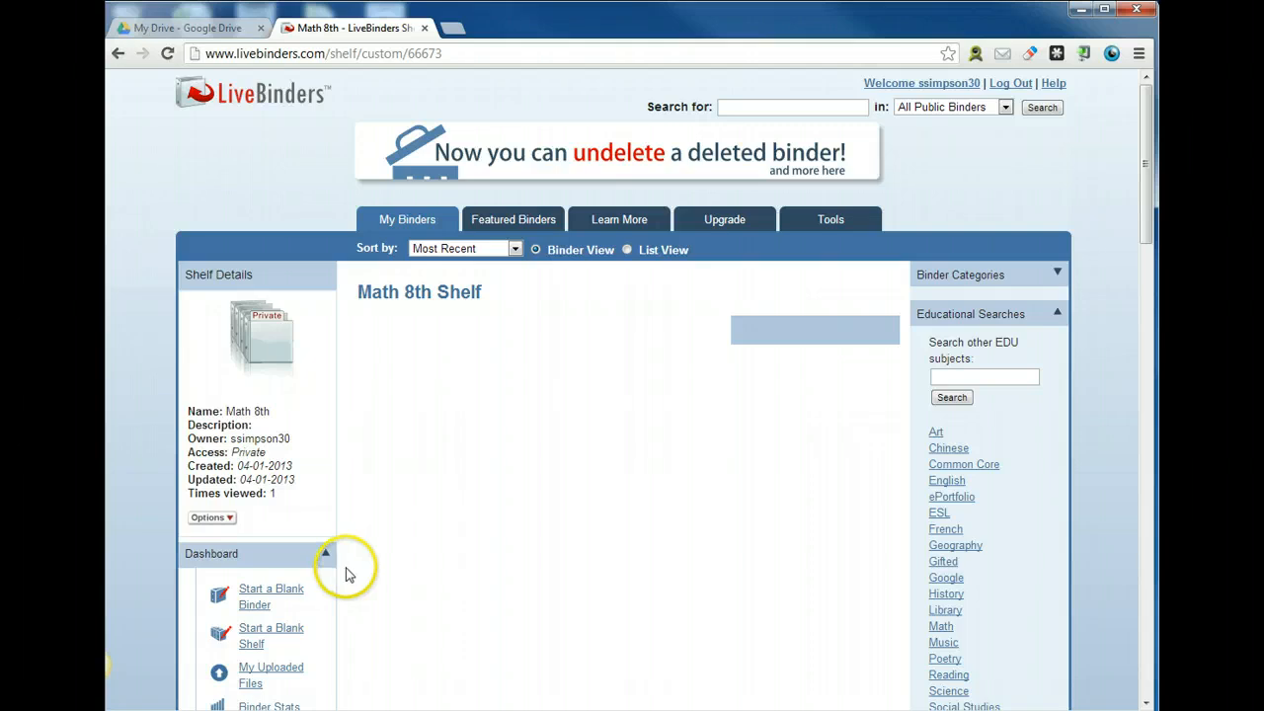
# Create a blank private binder named Measurement with the description Unit 7.
pyautogui.click(264, 598)
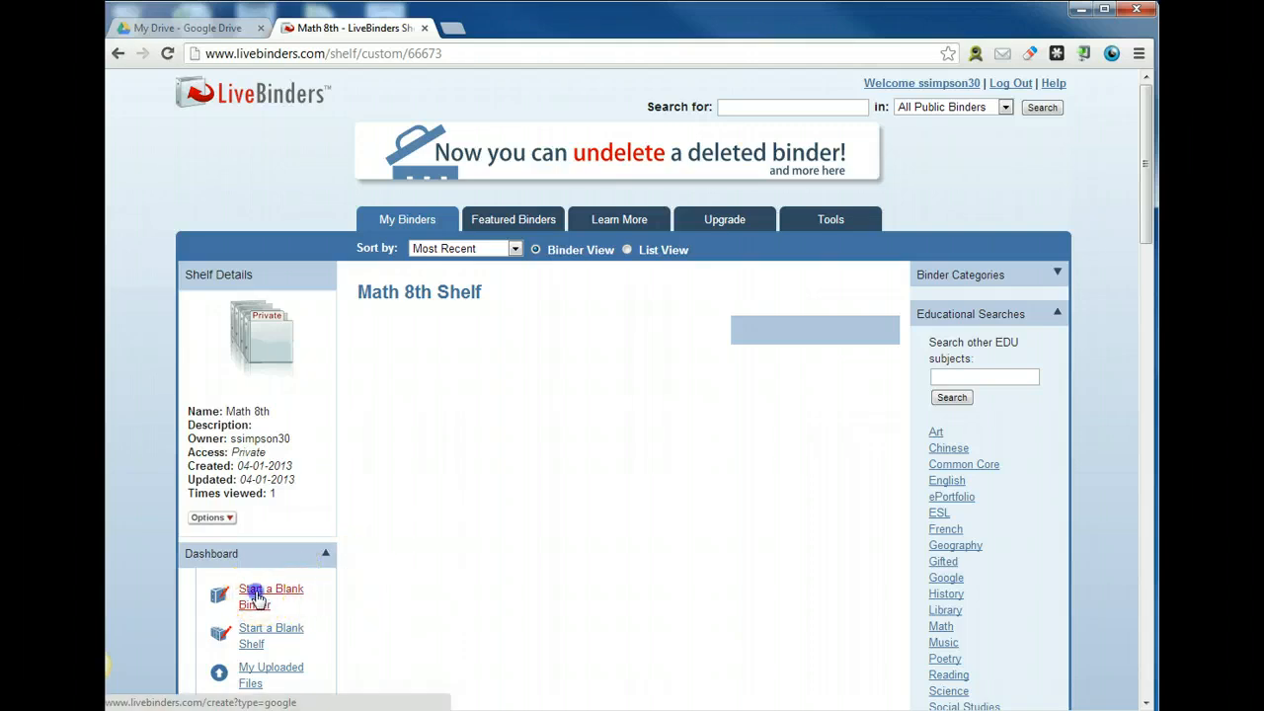
pyautogui.click(397, 338)
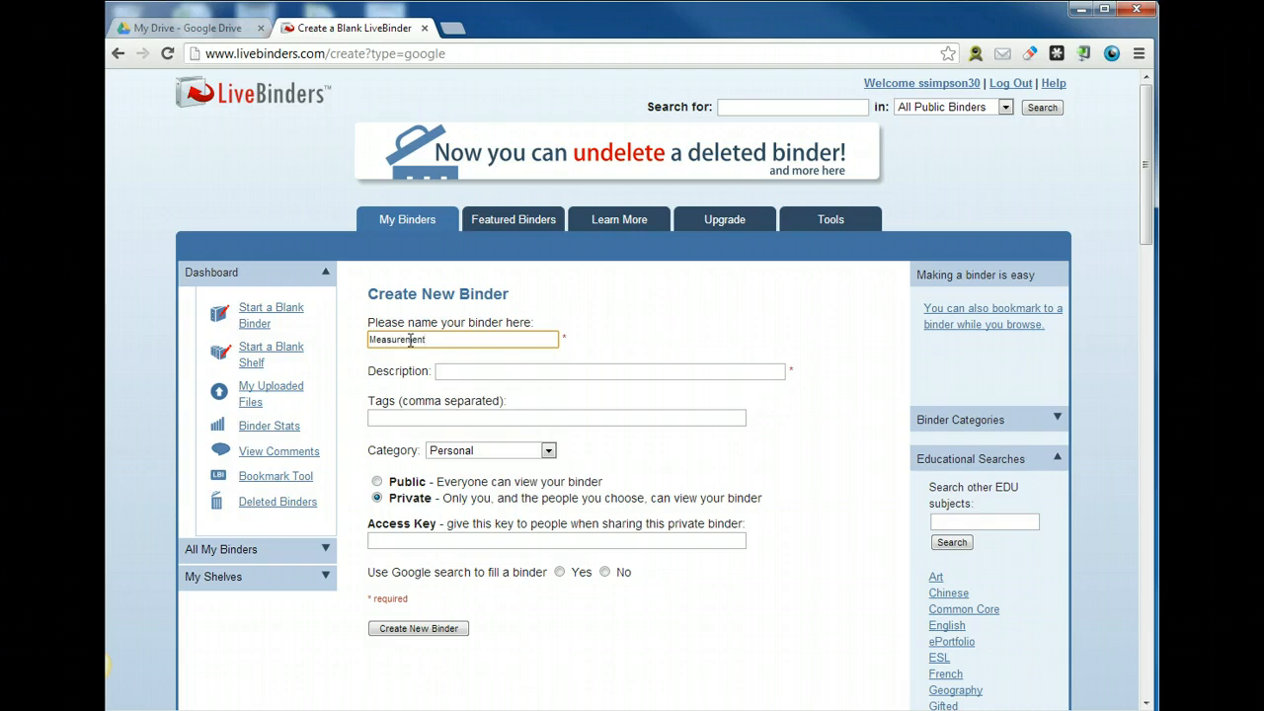
pyautogui.click(494, 371)
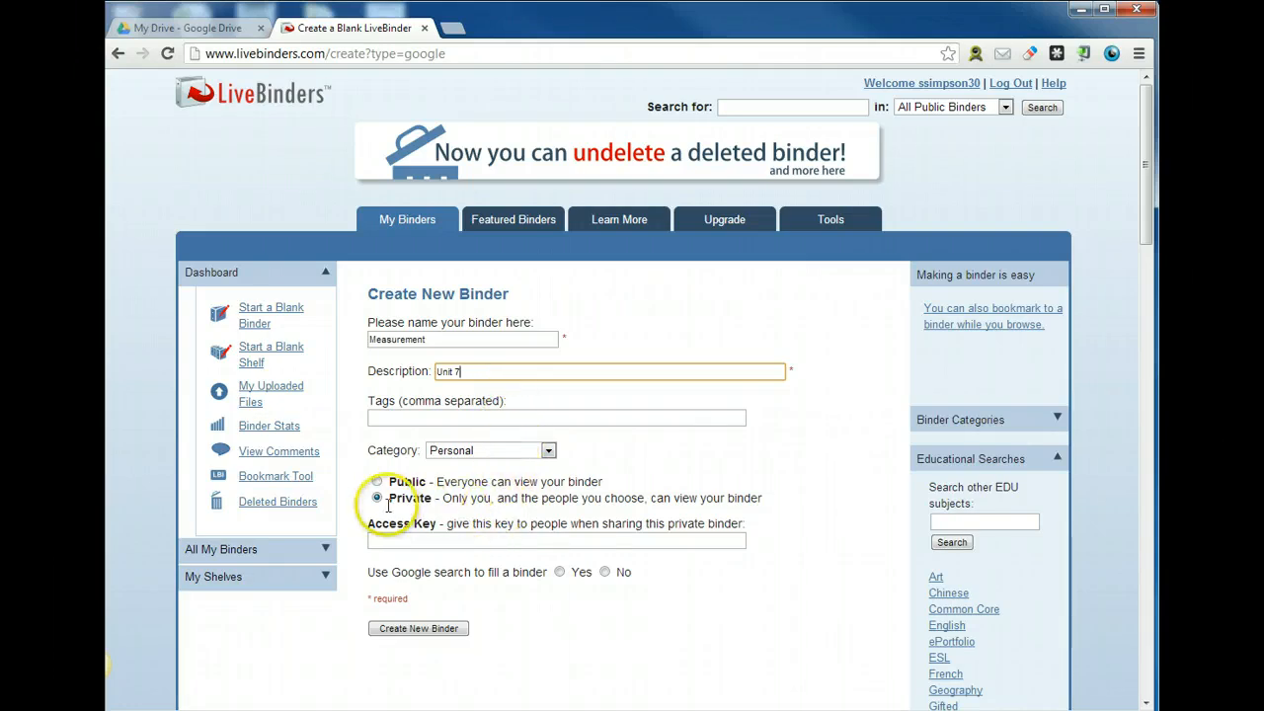
pyautogui.click(438, 630)
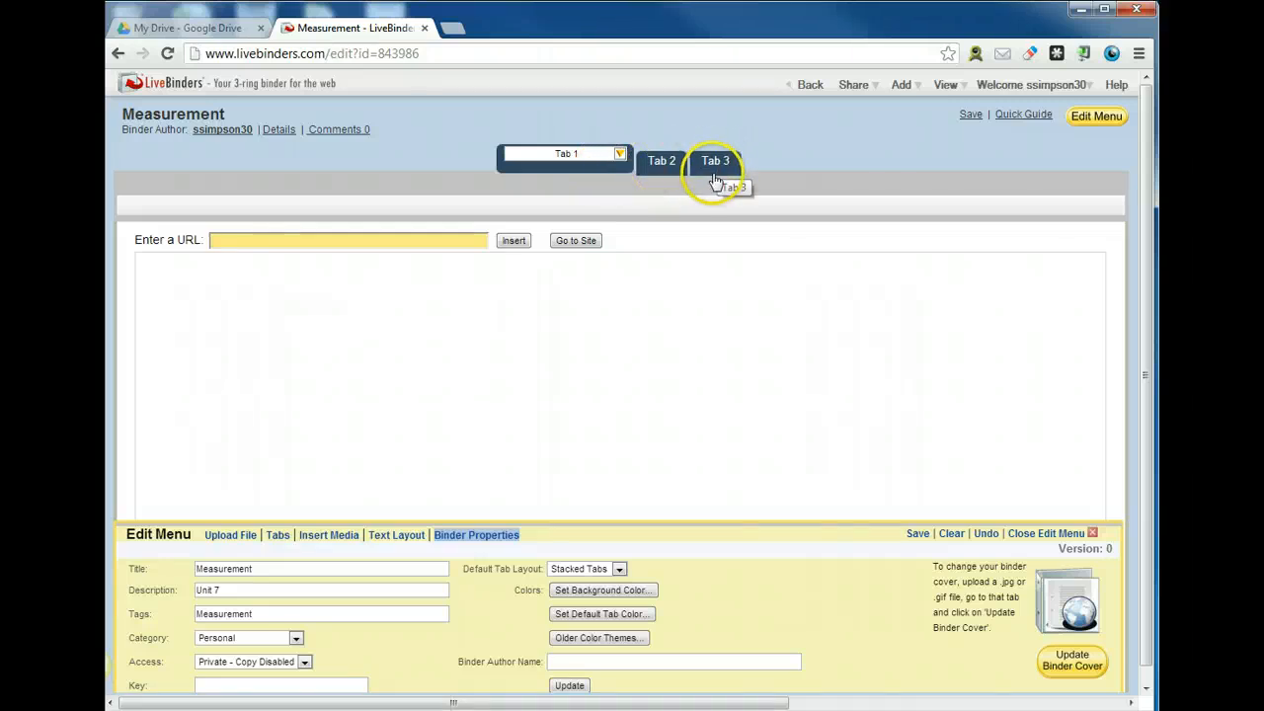
# Rename Tab 1 of the Measurement binder as Spiral Review and check its tab options without applying any.
pyautogui.click(591, 154)
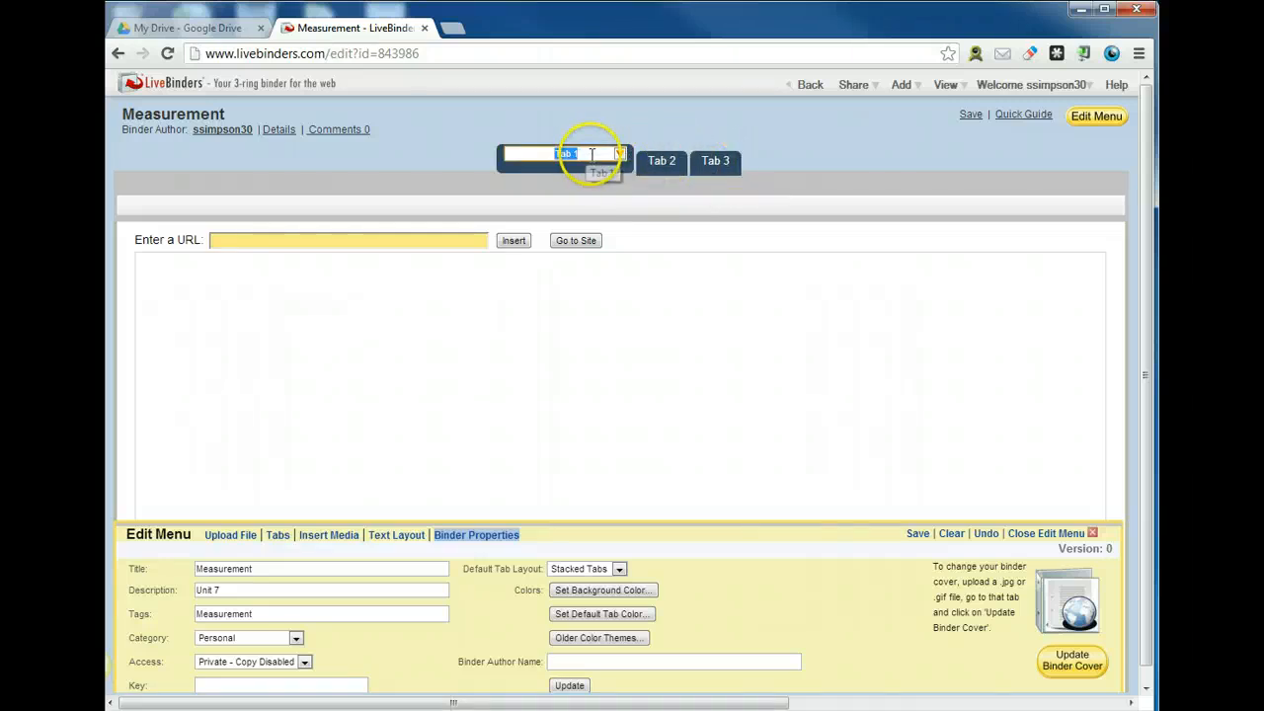
pyautogui.click(590, 154)
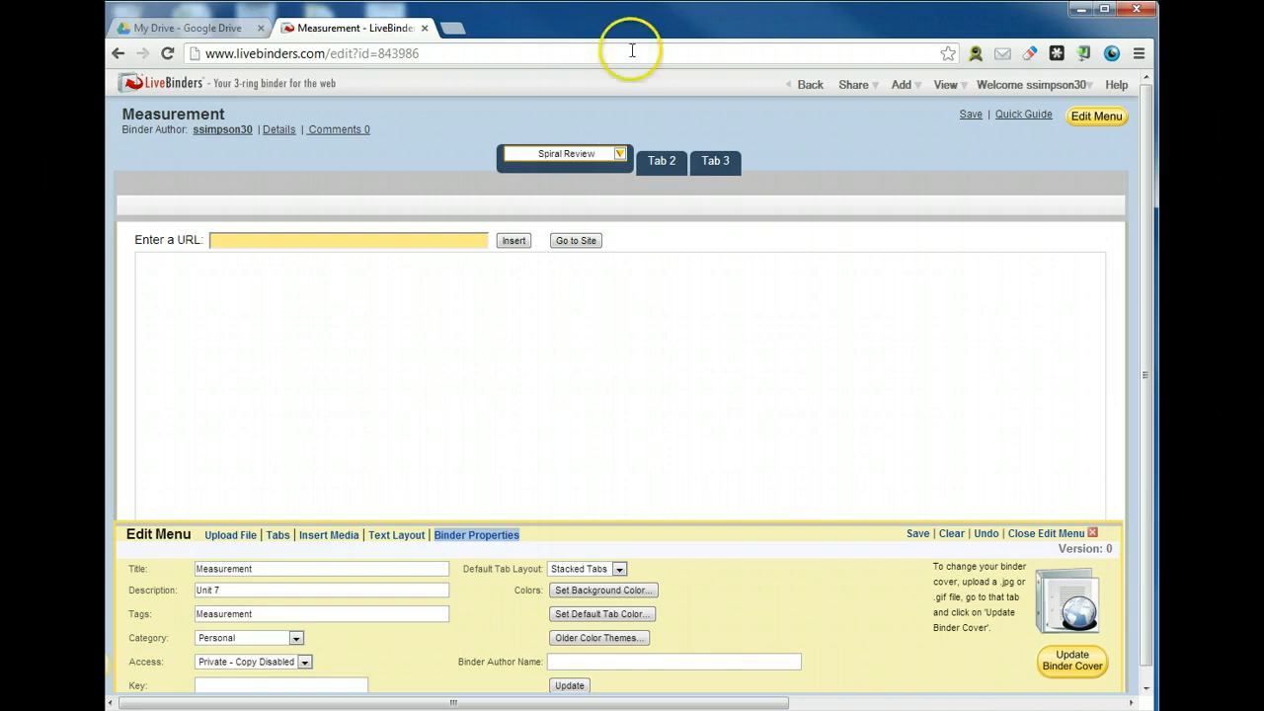
pyautogui.click(620, 155)
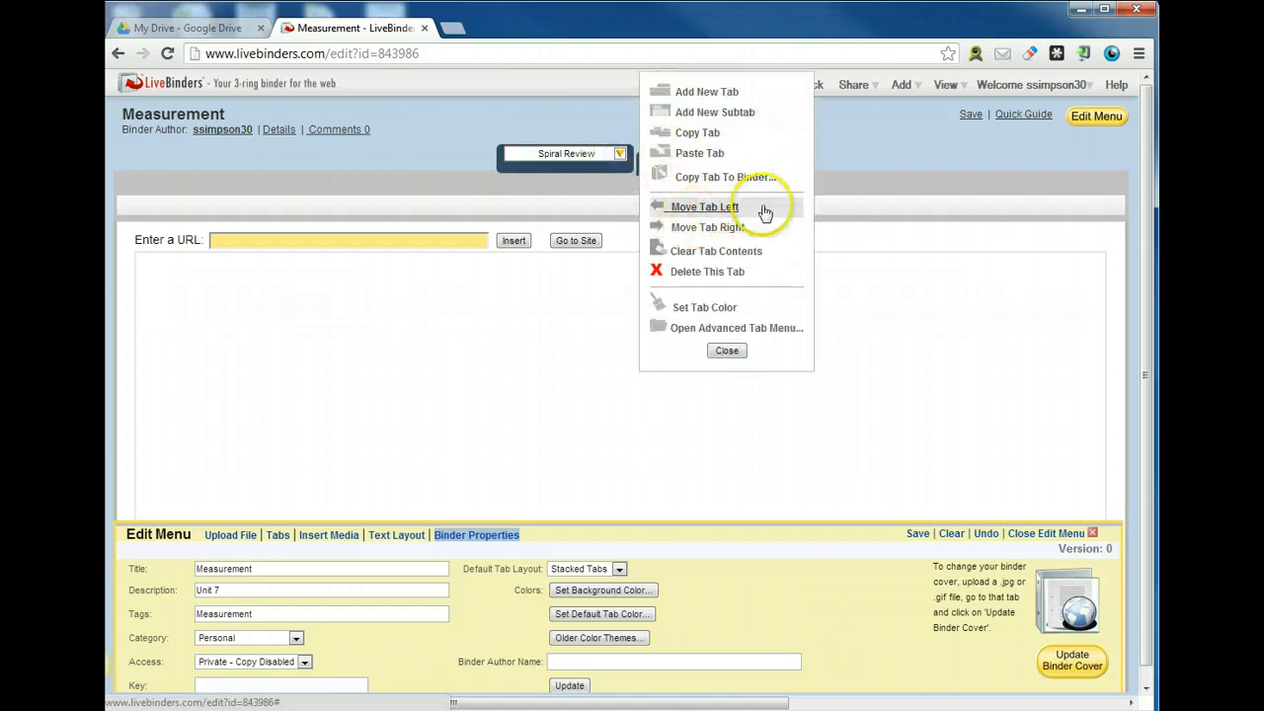
pyautogui.click(727, 351)
# Rename Tab 2 as 2D Measurement and Tab 3 as 3D measurement.
pyautogui.click(660, 164)
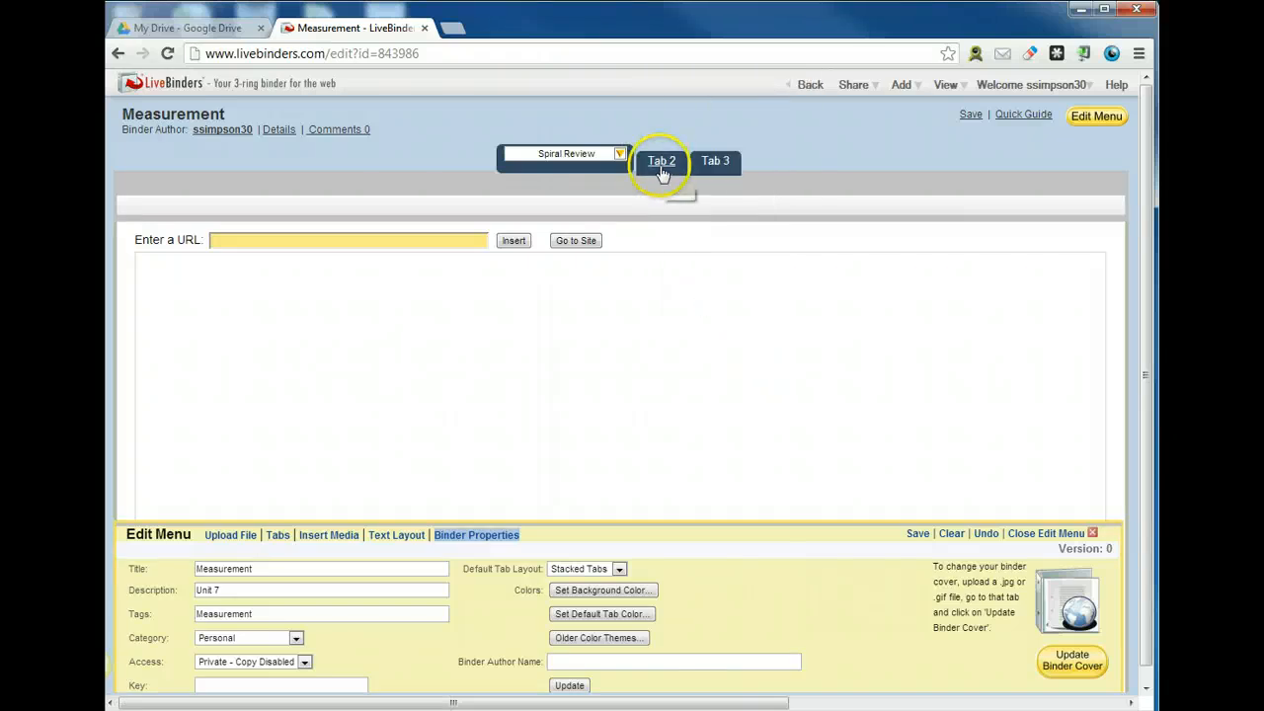
pyautogui.doubleClick(669, 156)
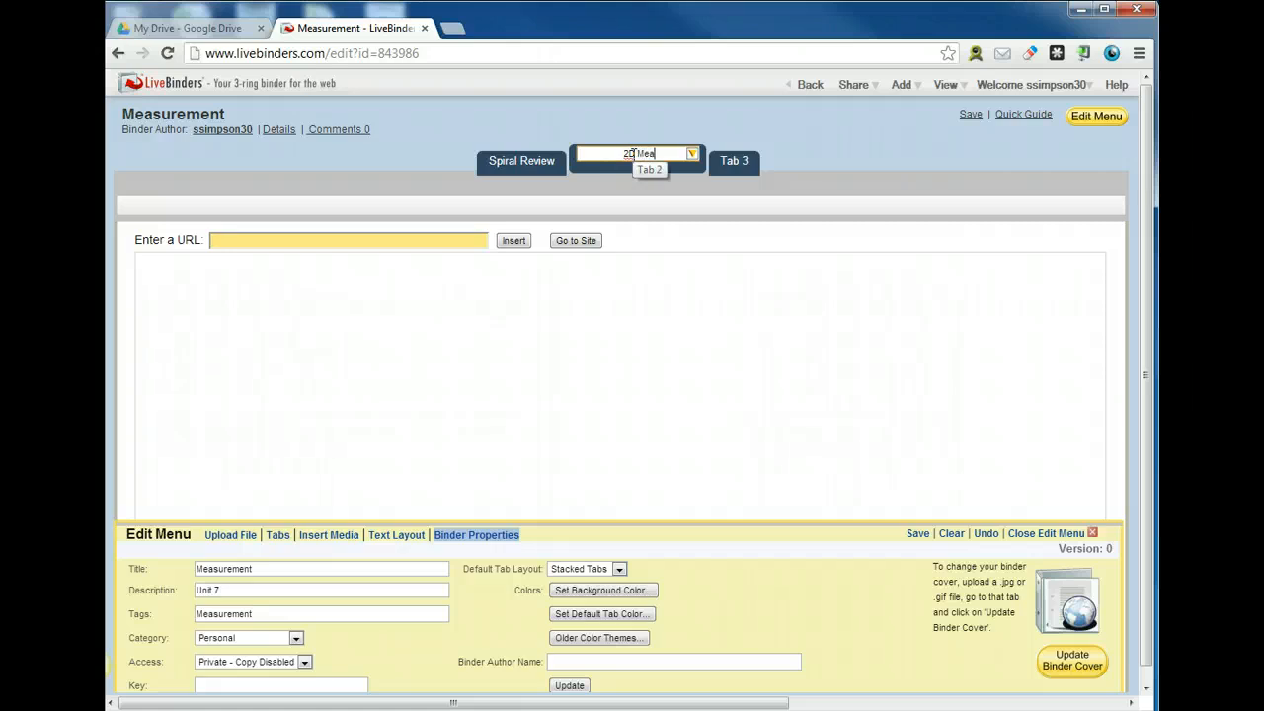
pyautogui.click(741, 170)
pyautogui.moveTo(754, 155); pyautogui.dragTo(665, 158)
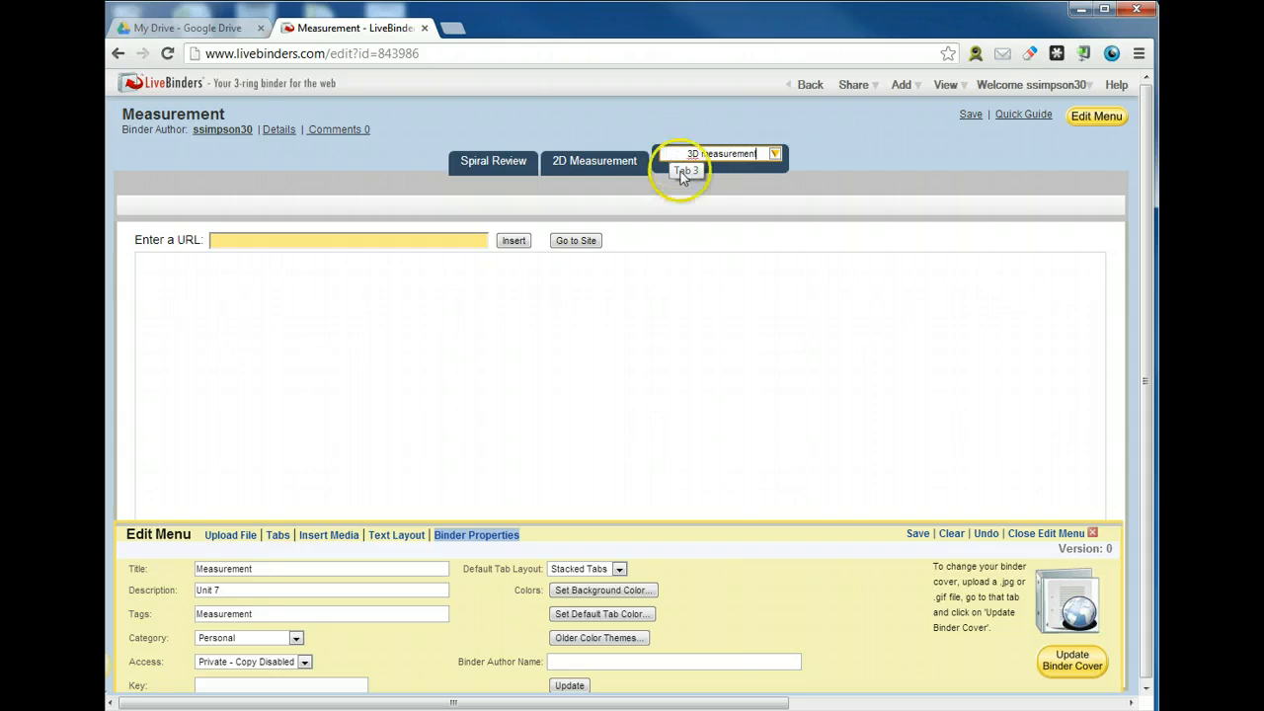
pyautogui.click(720, 235)
pyautogui.click(737, 304)
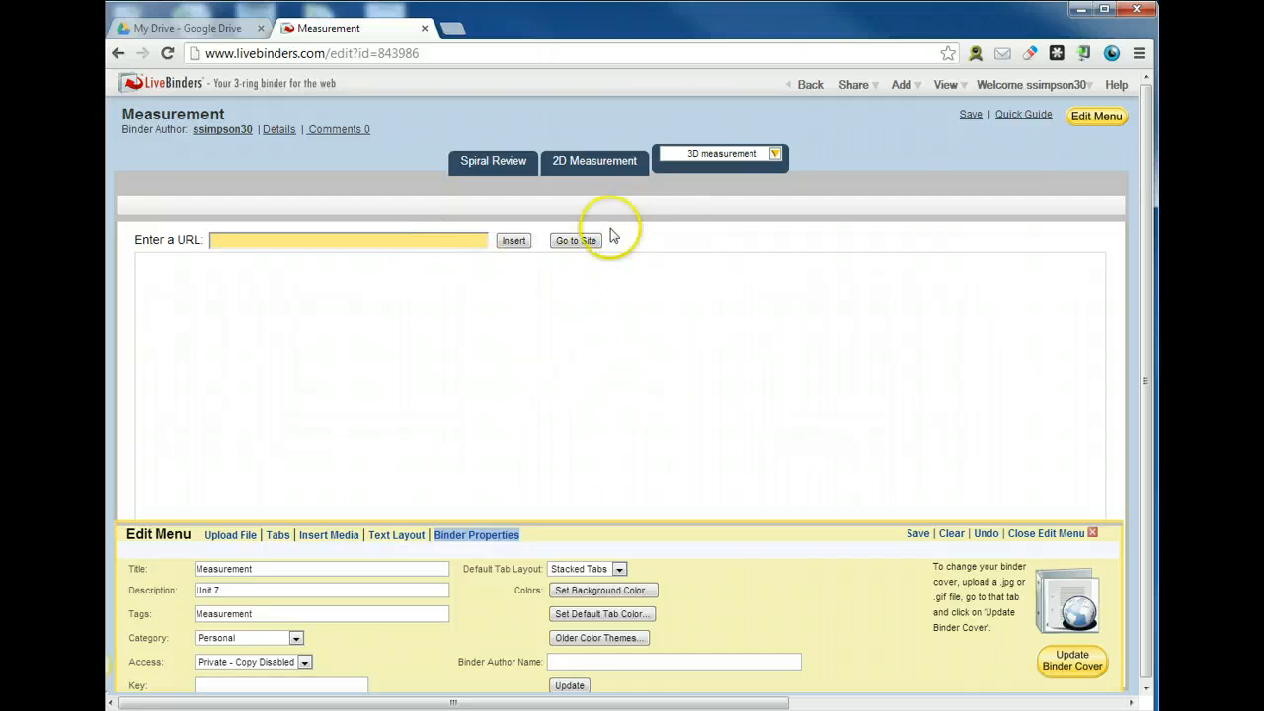
# Insert the Khan Academy page "Proof - Sum of Measures of Angles in a Triangle are 180" into the 2D Measurement tab by its URL.
pyautogui.click(604, 164)
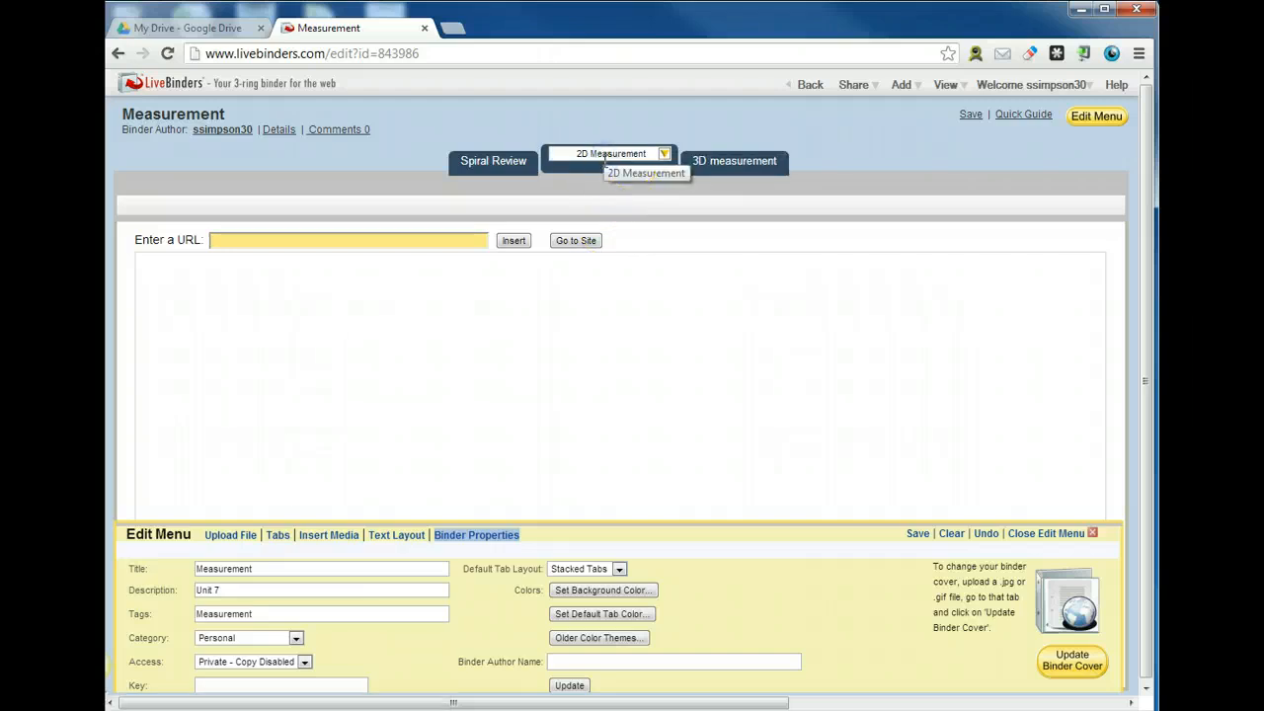
pyautogui.click(471, 240)
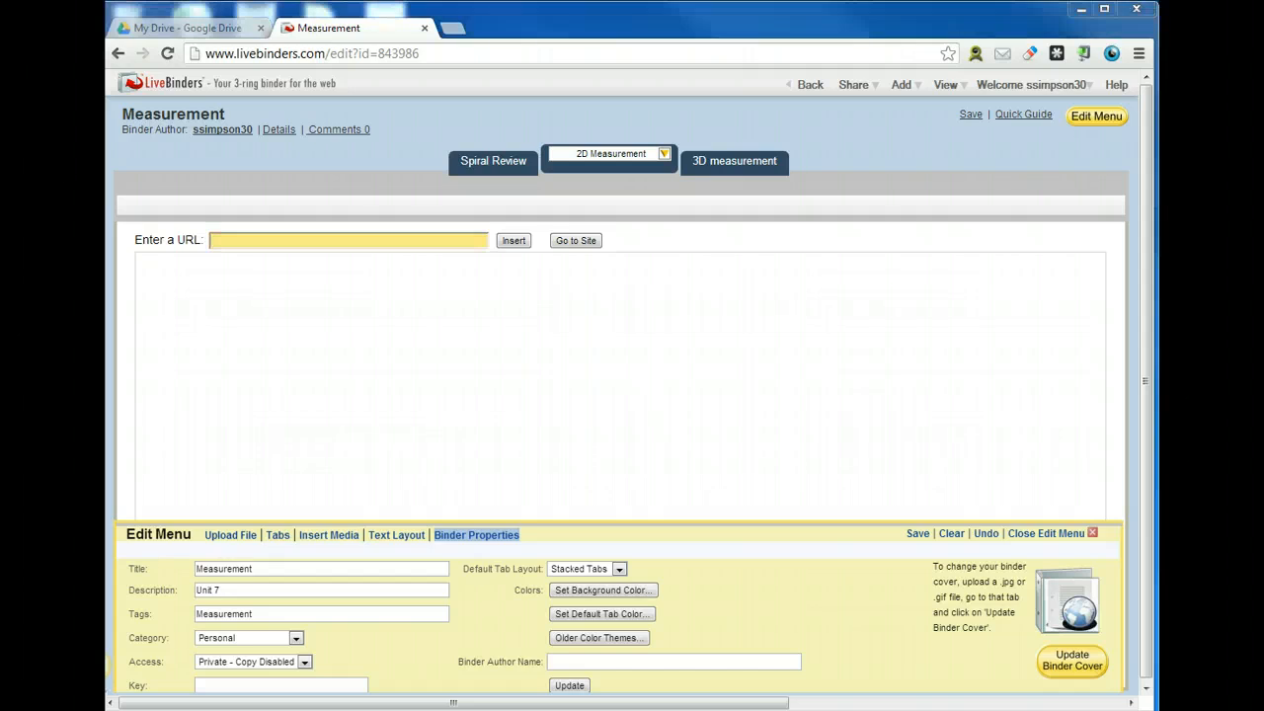
pyautogui.hotkey('ctrl', 'v')
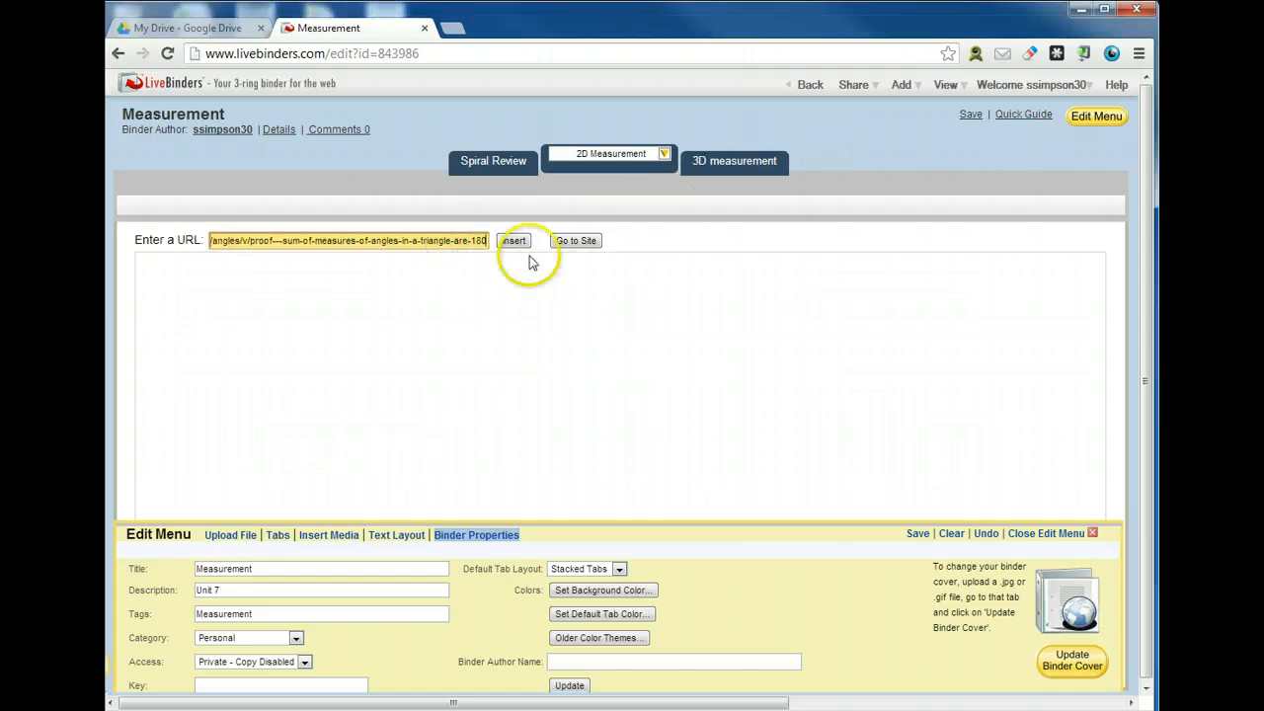
pyautogui.click(513, 241)
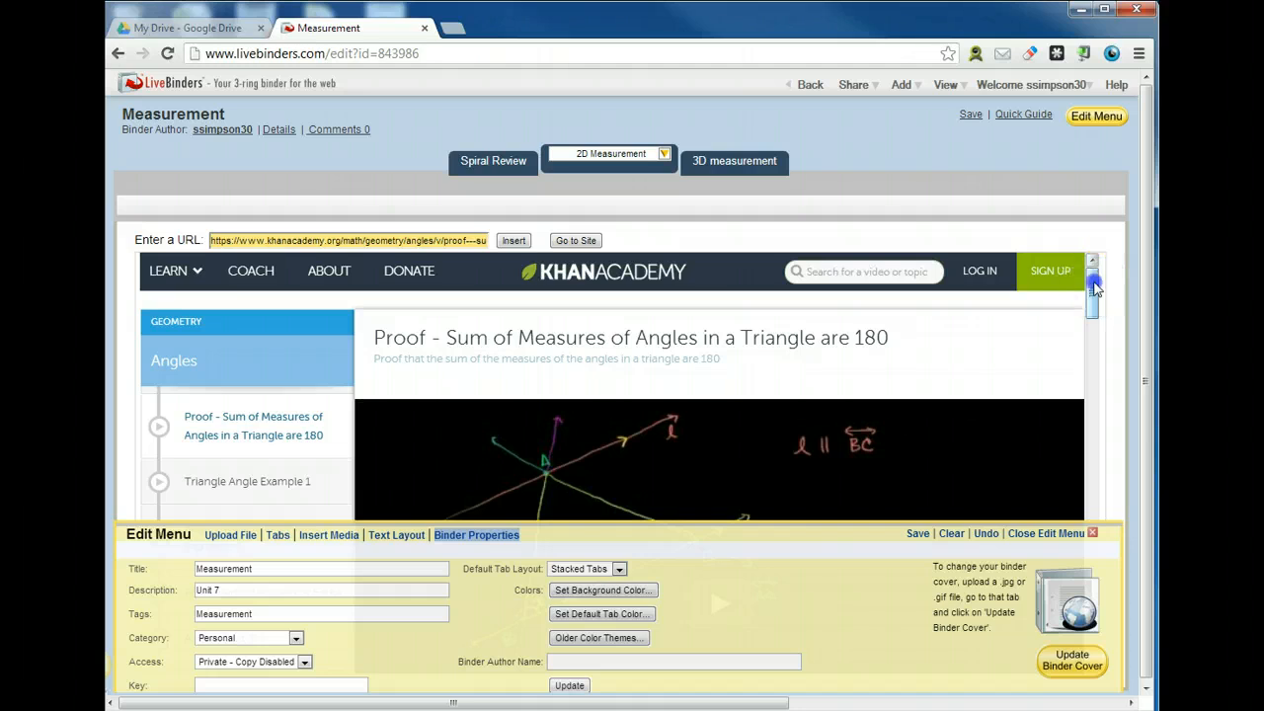
pyautogui.moveTo(1093, 292)
pyautogui.mouseDown()
pyautogui.moveTo(1101, 365)
pyautogui.moveTo(1101, 277)
pyautogui.mouseUp()
pyautogui.moveTo(1094, 293)
pyautogui.mouseDown()
pyautogui.moveTo(1094, 314)
pyautogui.moveTo(1094, 293)
pyautogui.mouseUp()
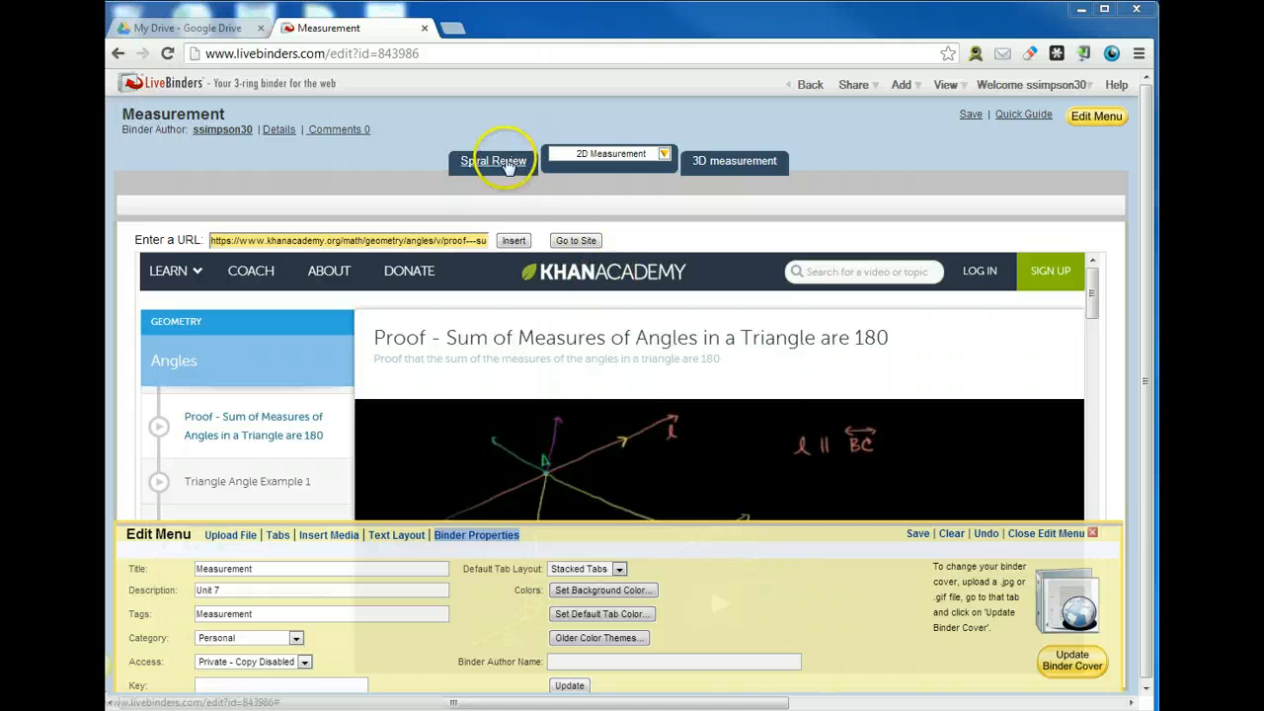
# Upload the PDF "8th grade math spiral review Week 4-1" into the Spiral Review tab.
pyautogui.click(509, 161)
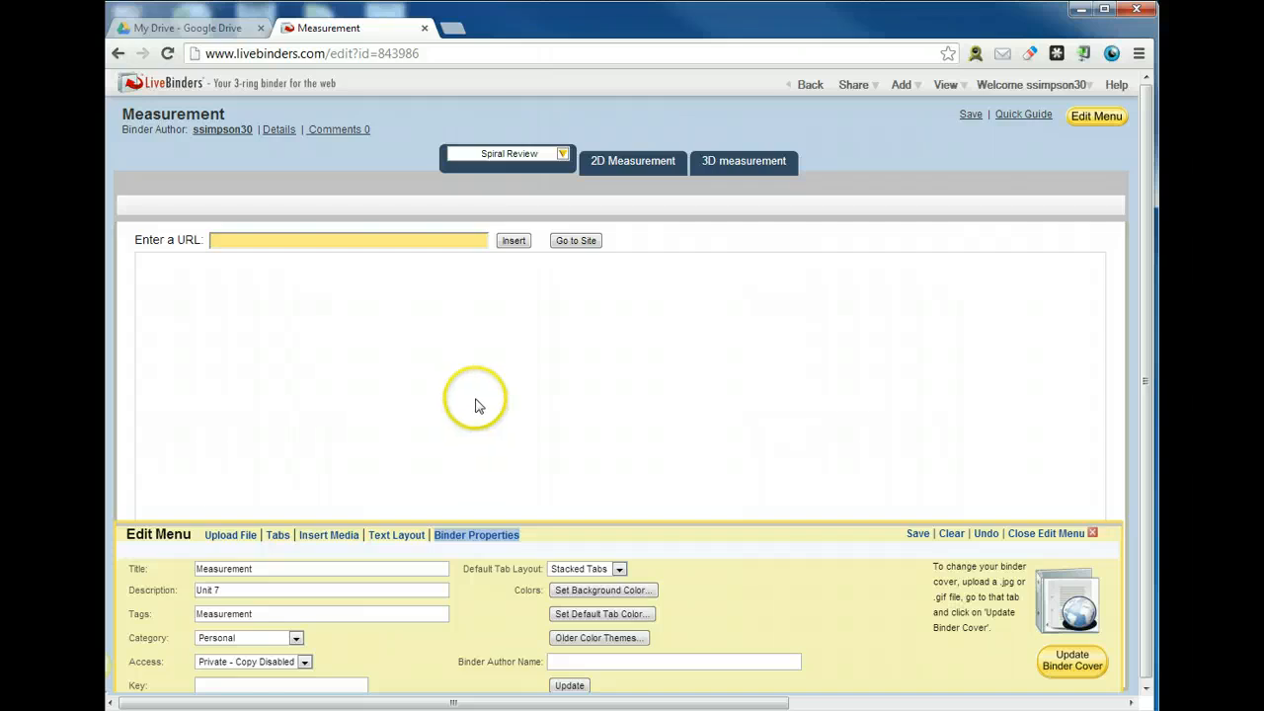
pyautogui.click(231, 535)
pyautogui.click(161, 615)
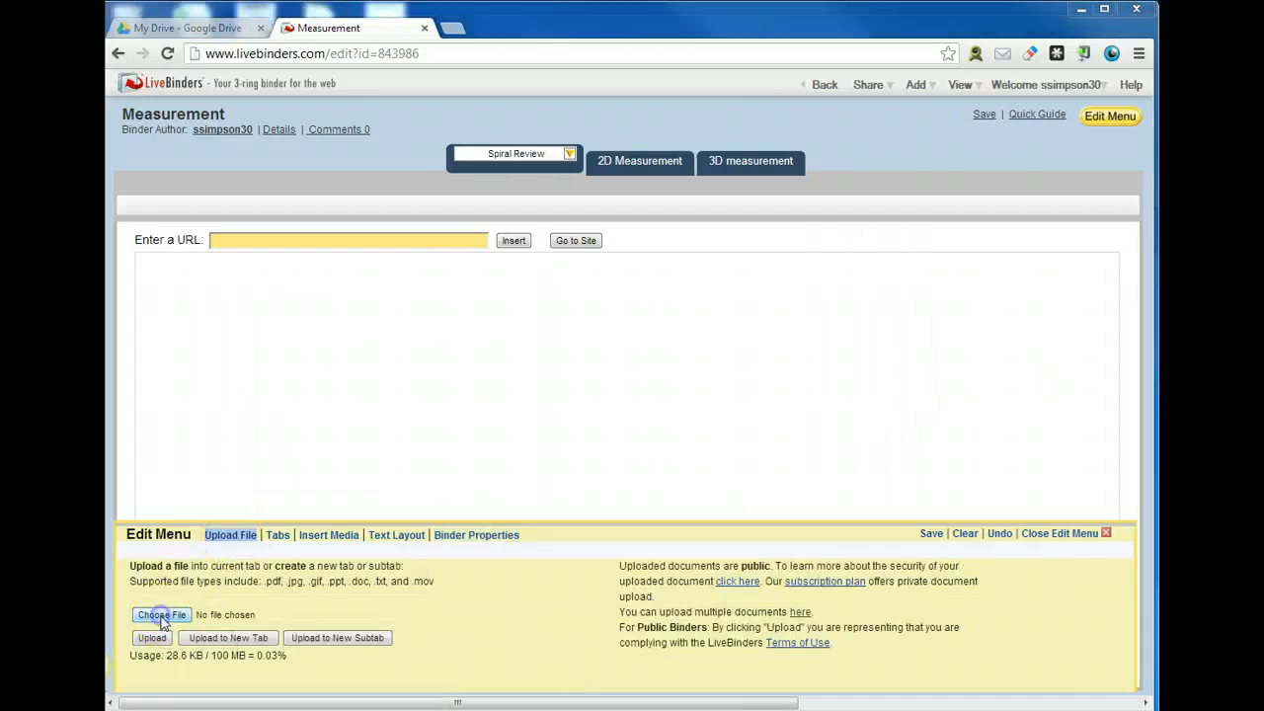
pyautogui.doubleClick(329, 189)
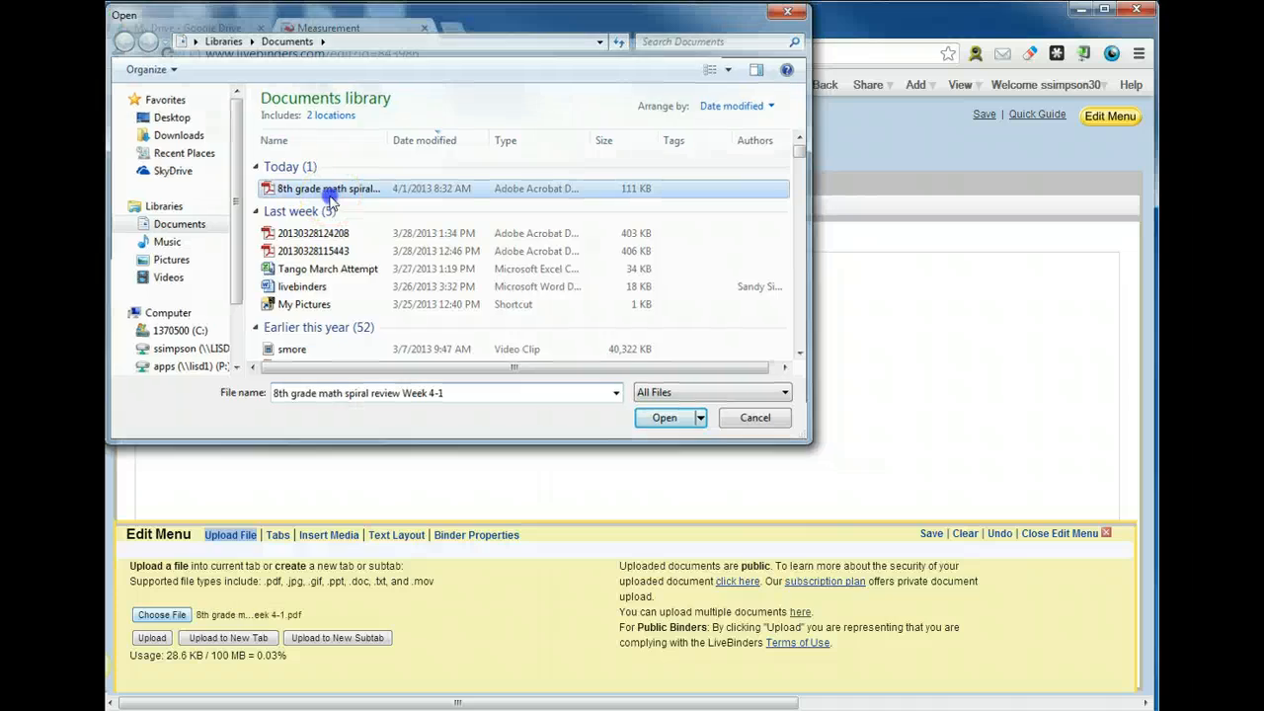
pyautogui.click(155, 637)
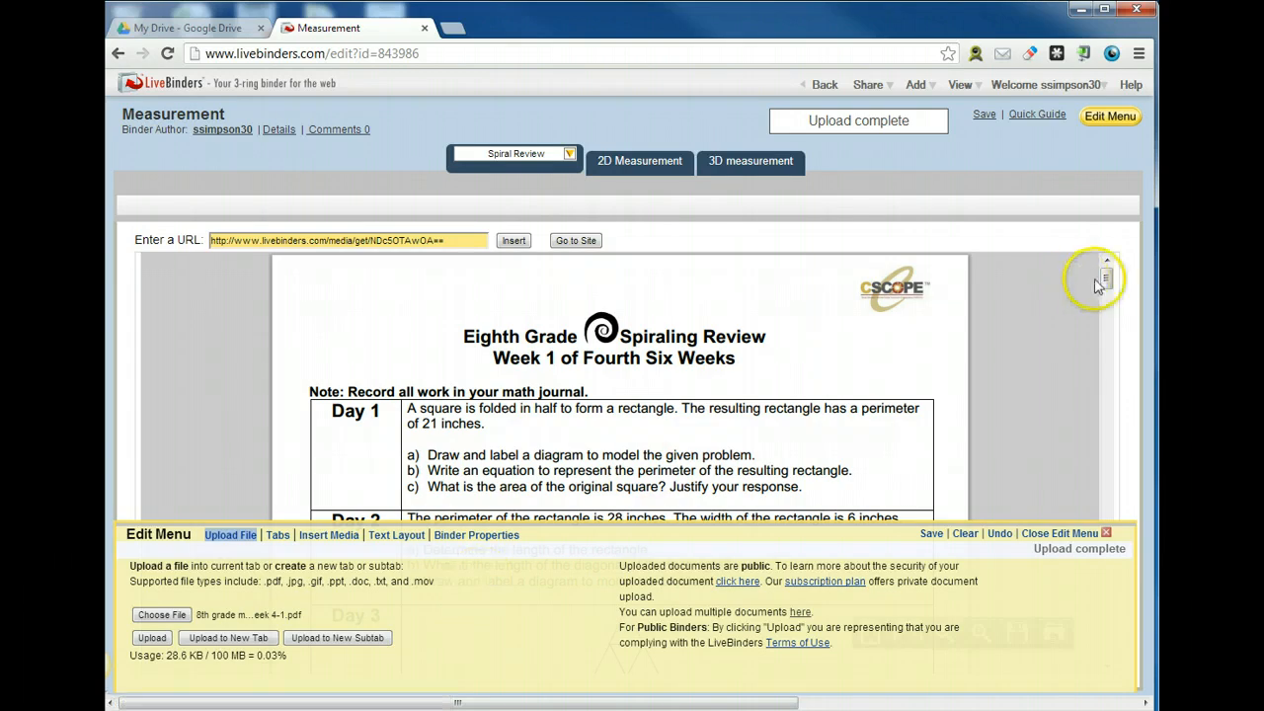
pyautogui.moveTo(1106, 281)
pyautogui.mouseDown()
pyautogui.moveTo(1104, 403)
pyautogui.moveTo(1108, 281)
pyautogui.mouseUp()
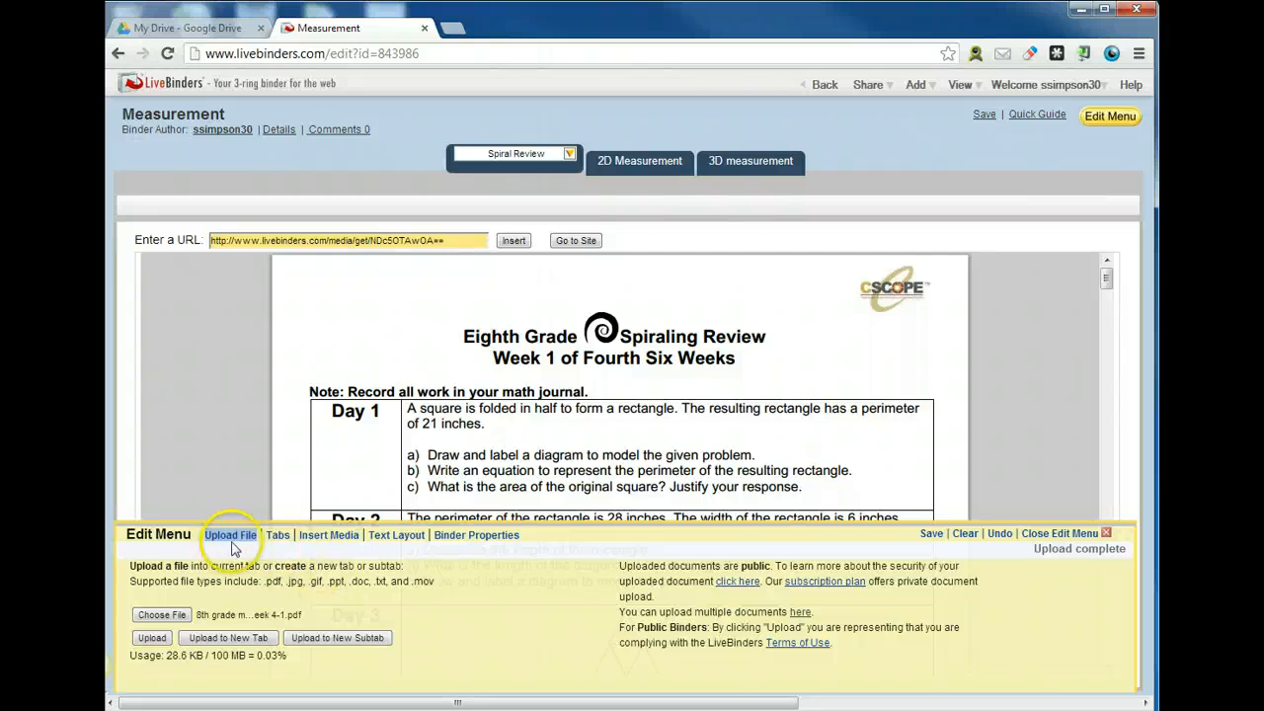
pyautogui.click(275, 536)
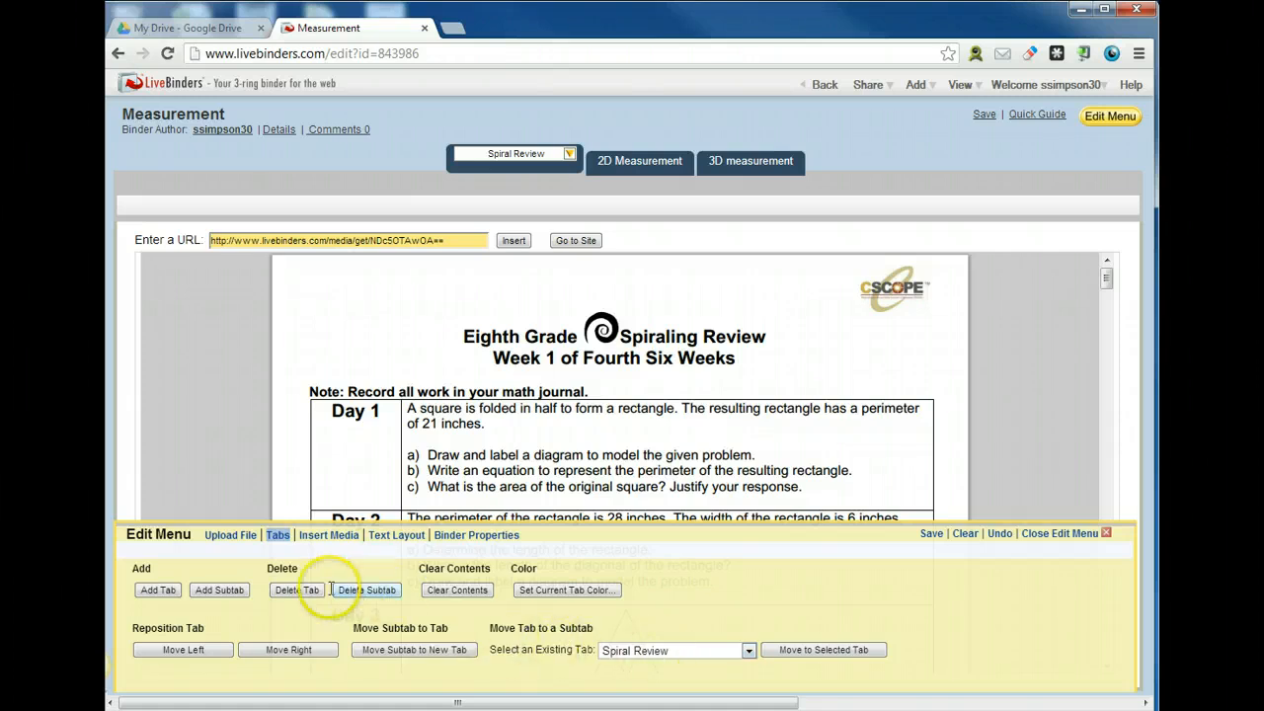
pyautogui.click(330, 535)
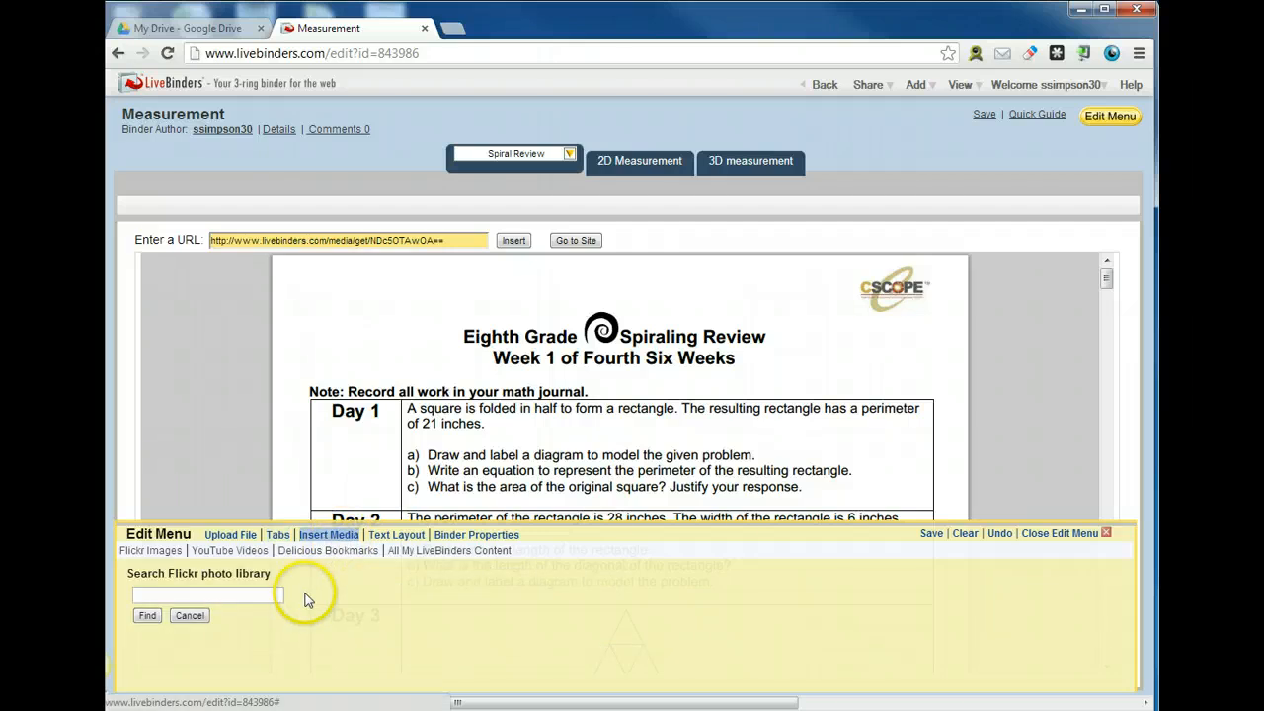
pyautogui.click(232, 551)
pyautogui.click(158, 551)
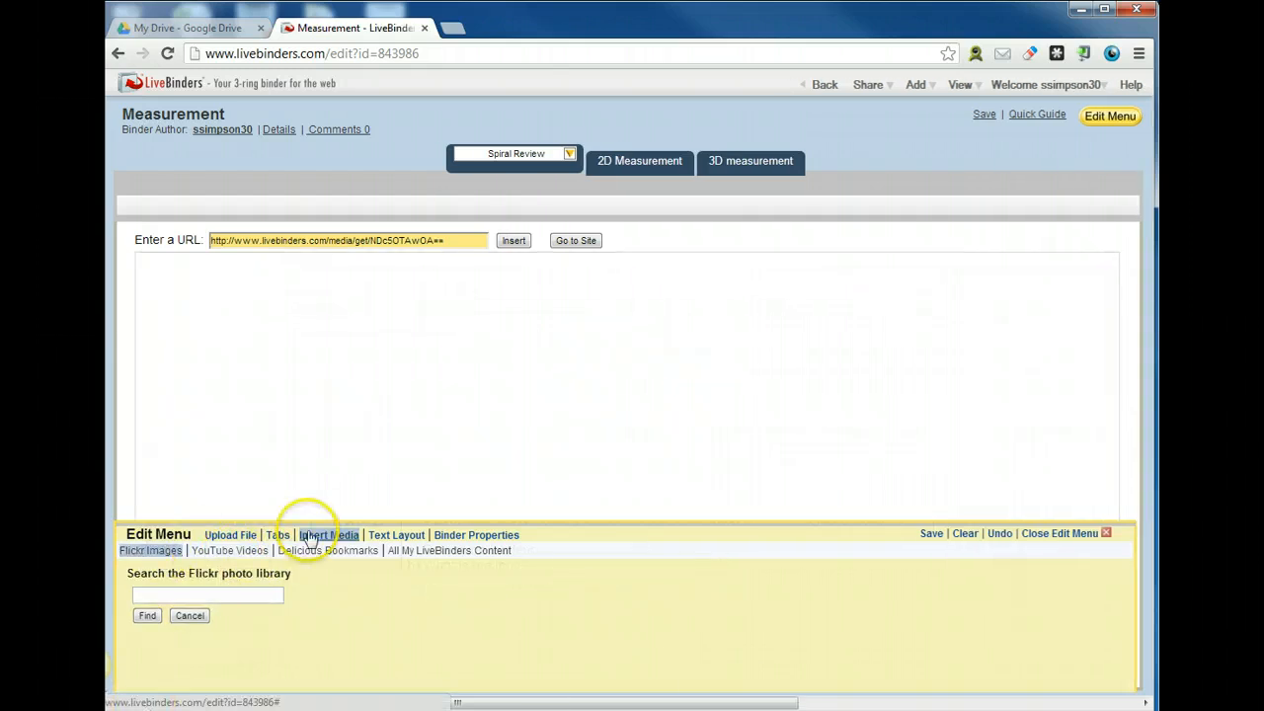
# Apply the Text - Media template to the Spiral Review tab.
pyautogui.click(386, 536)
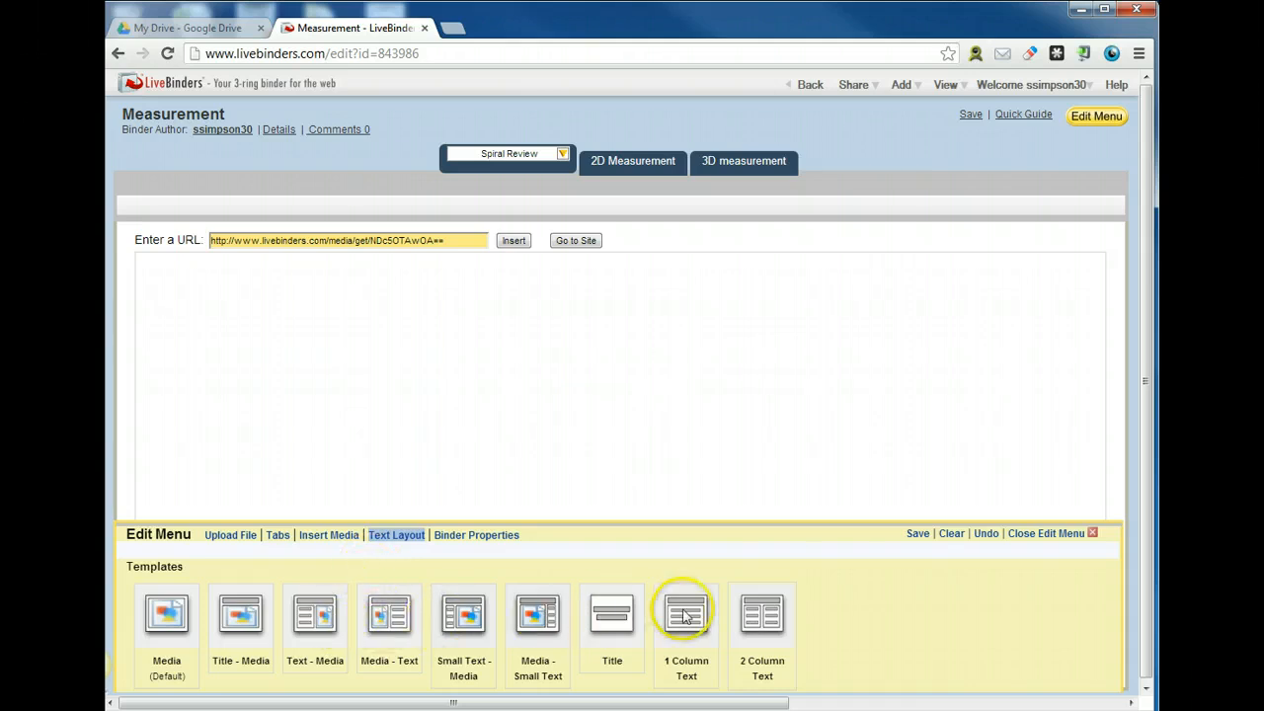
pyautogui.click(314, 620)
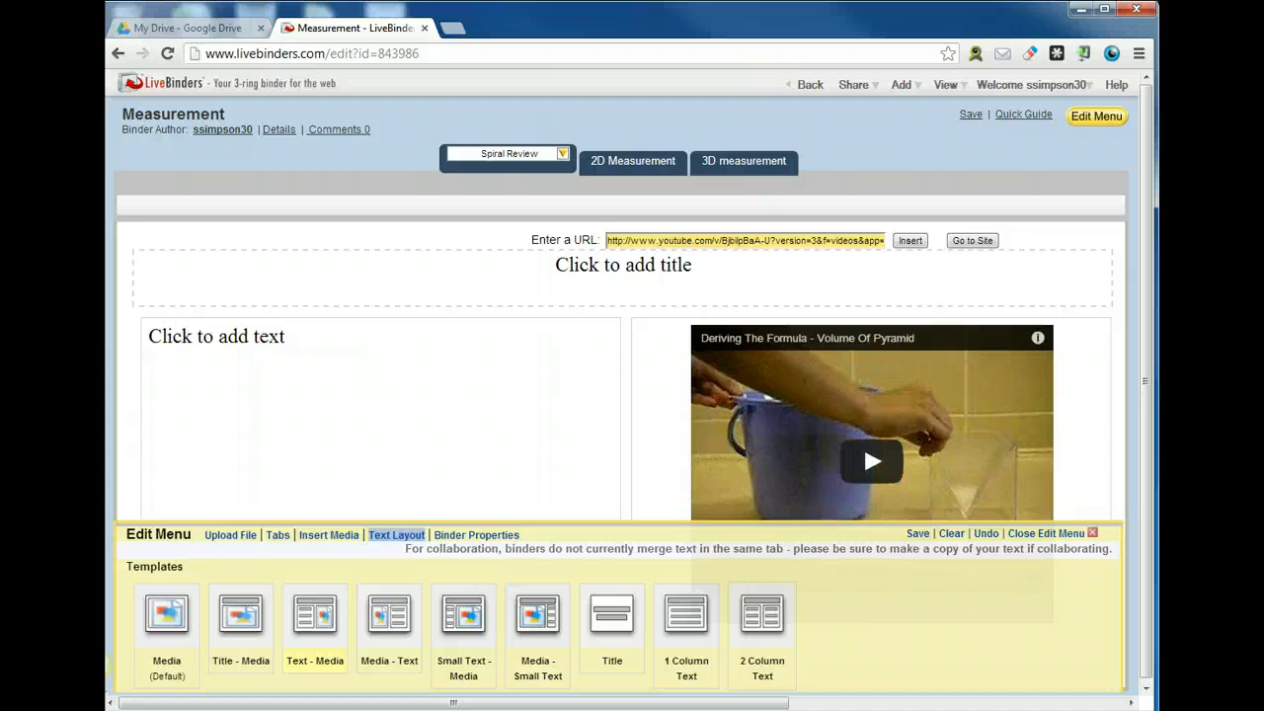
pyautogui.moveTo(1147, 287); pyautogui.dragTo(1147, 292)
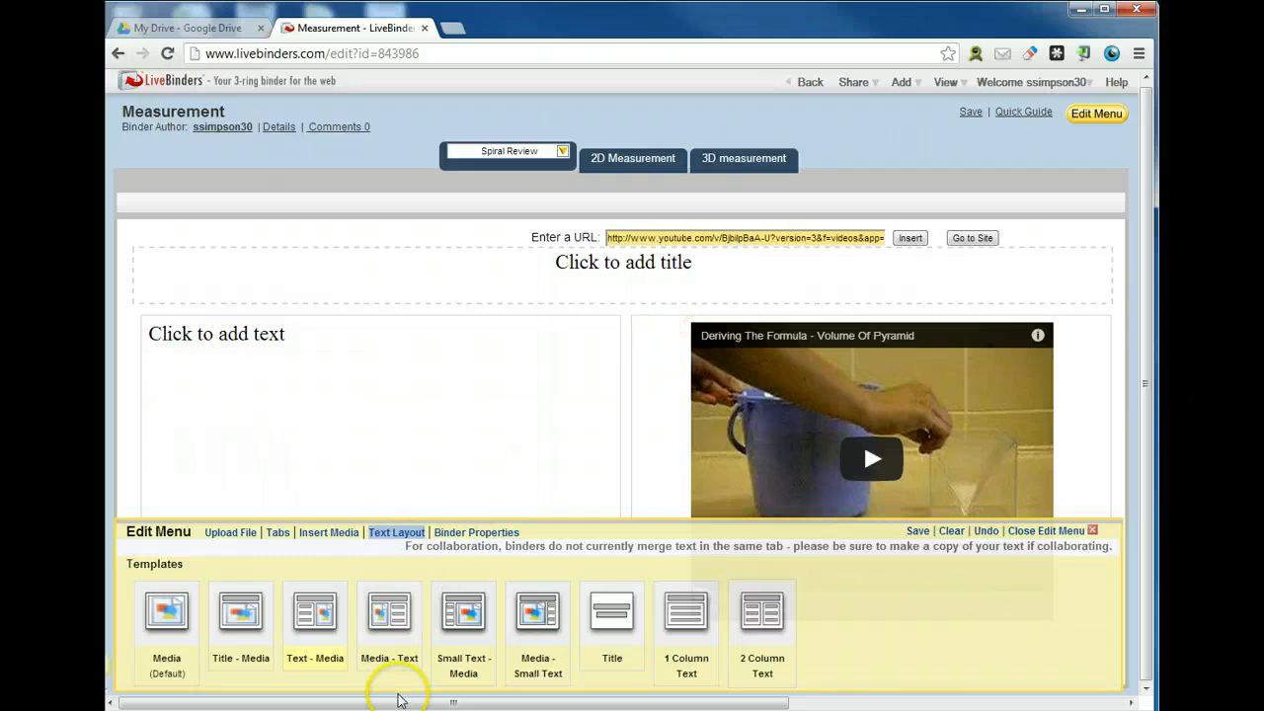
# Update the Measurement binder's cover from the current tab and save the binder, leaving edit mode's options closed.
pyautogui.click(486, 536)
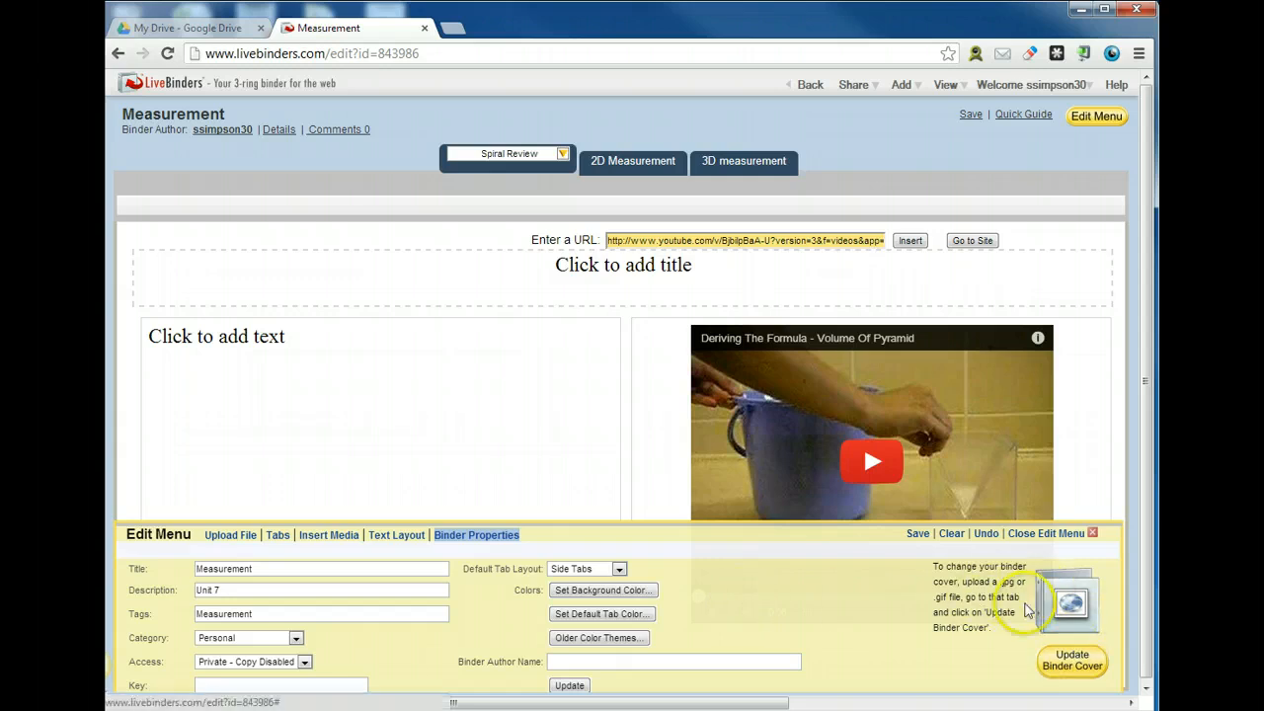
pyautogui.click(1058, 663)
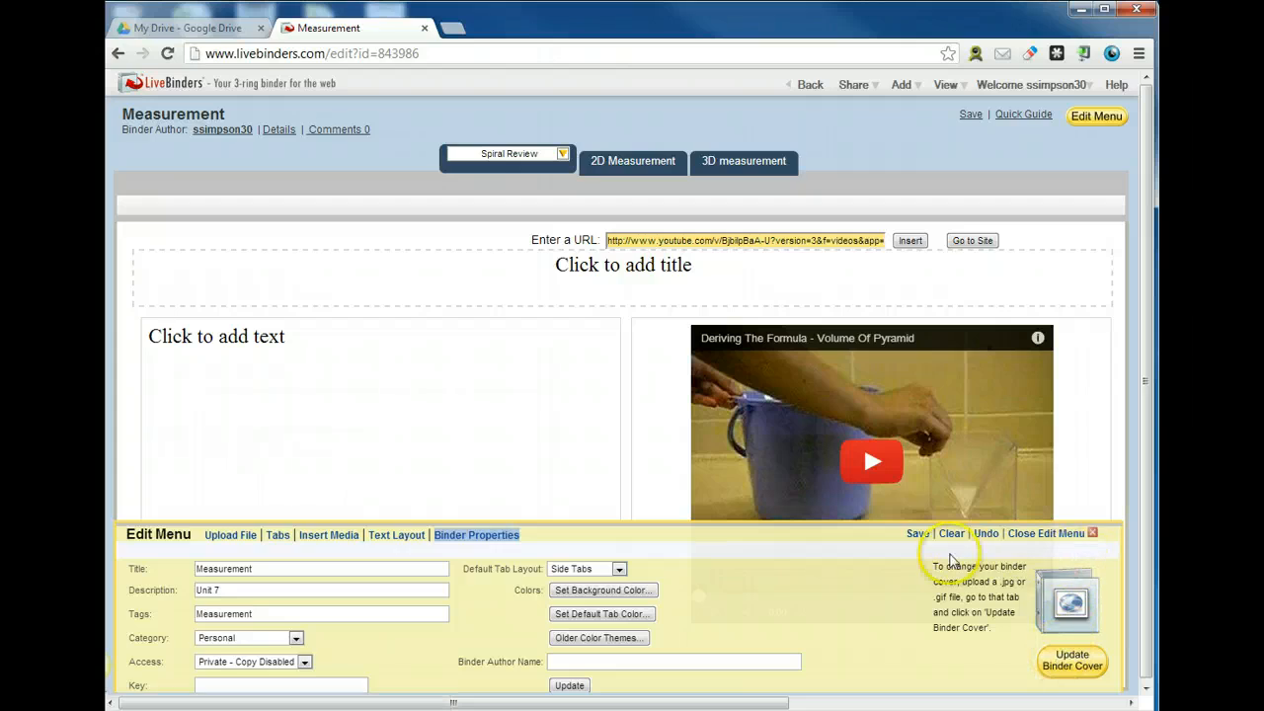
pyautogui.click(919, 535)
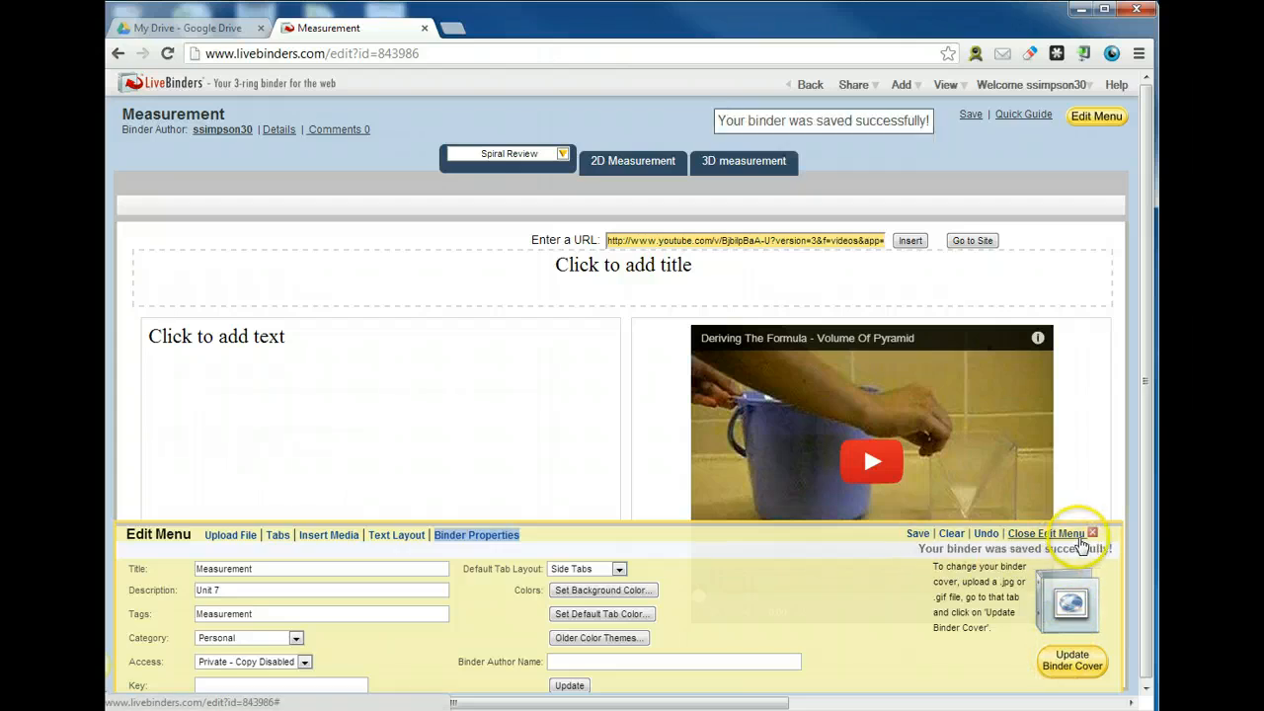
pyautogui.click(1078, 534)
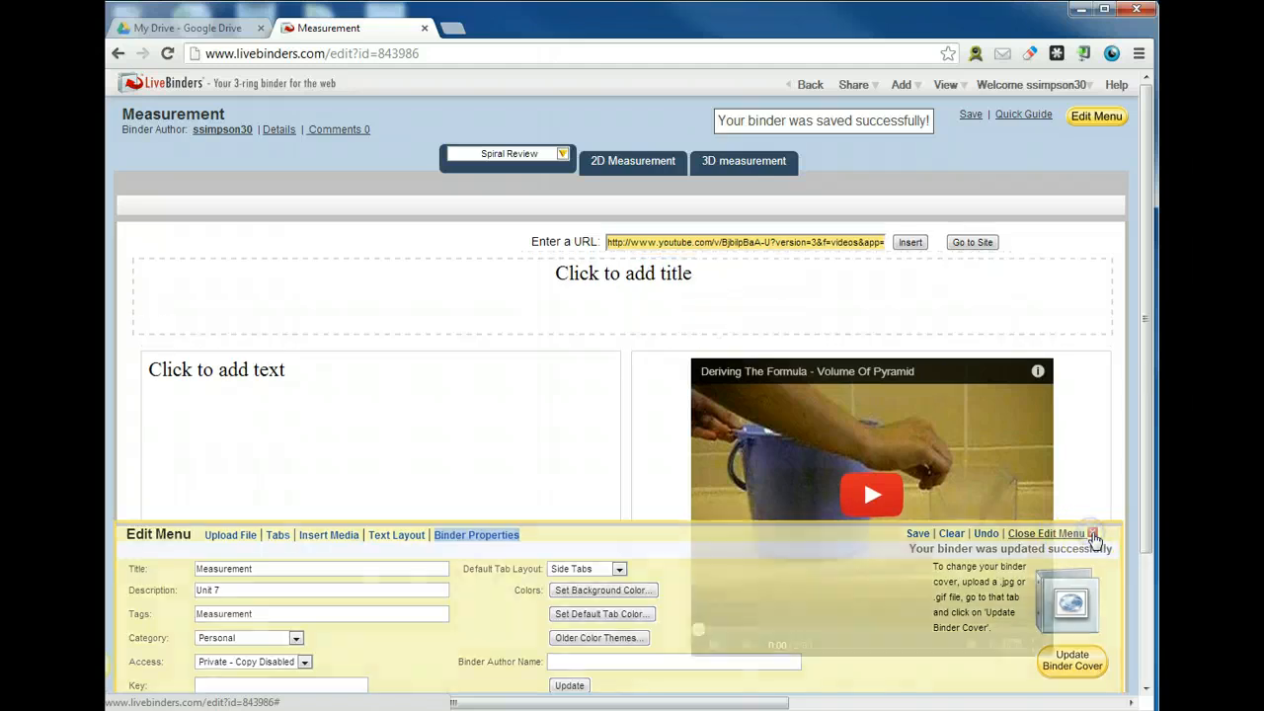
pyautogui.moveTo(1149, 290); pyautogui.dragTo(1128, 261)
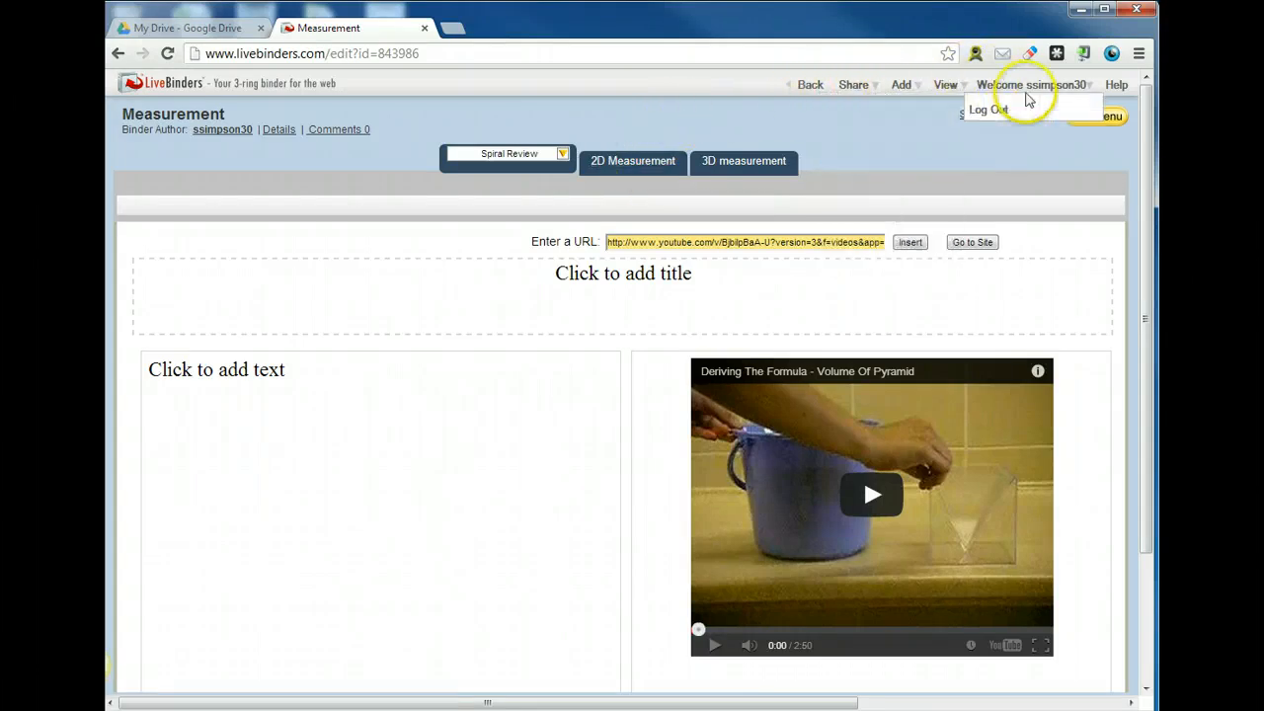
# Add the Measurement binder to the existing Math 8th shelf.
pyautogui.moveTo(860, 93)
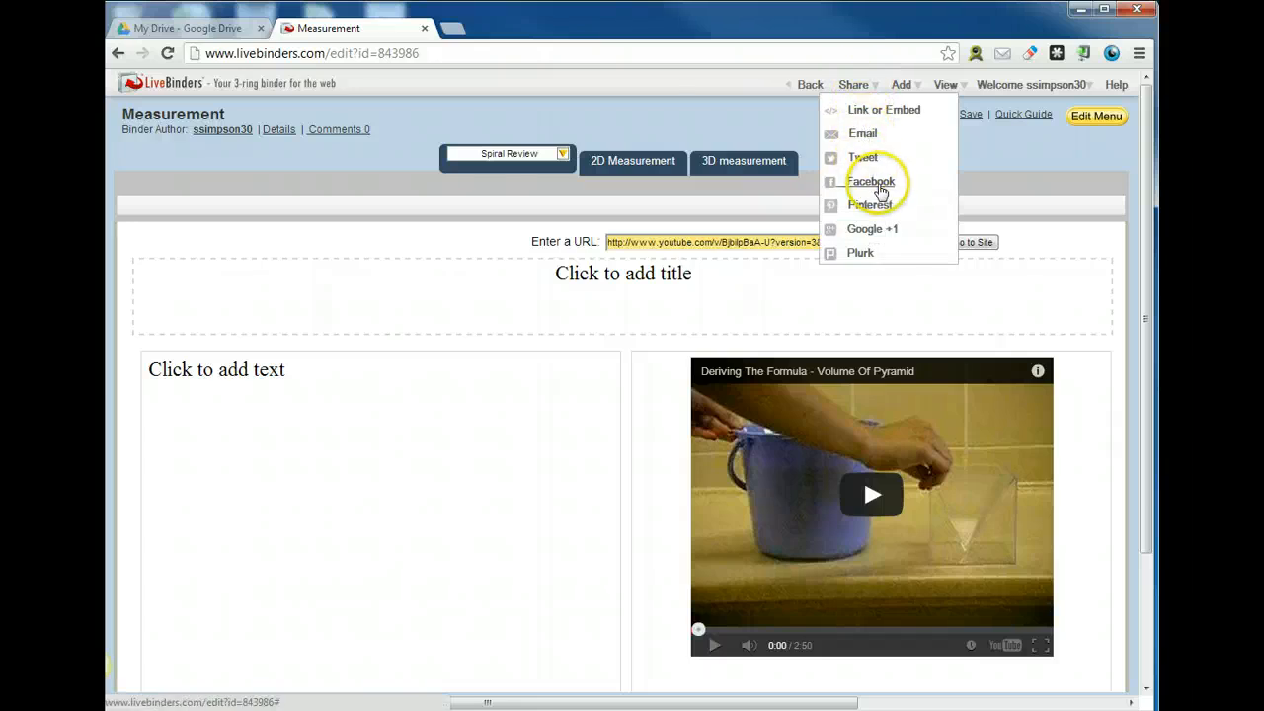
pyautogui.moveTo(903, 90)
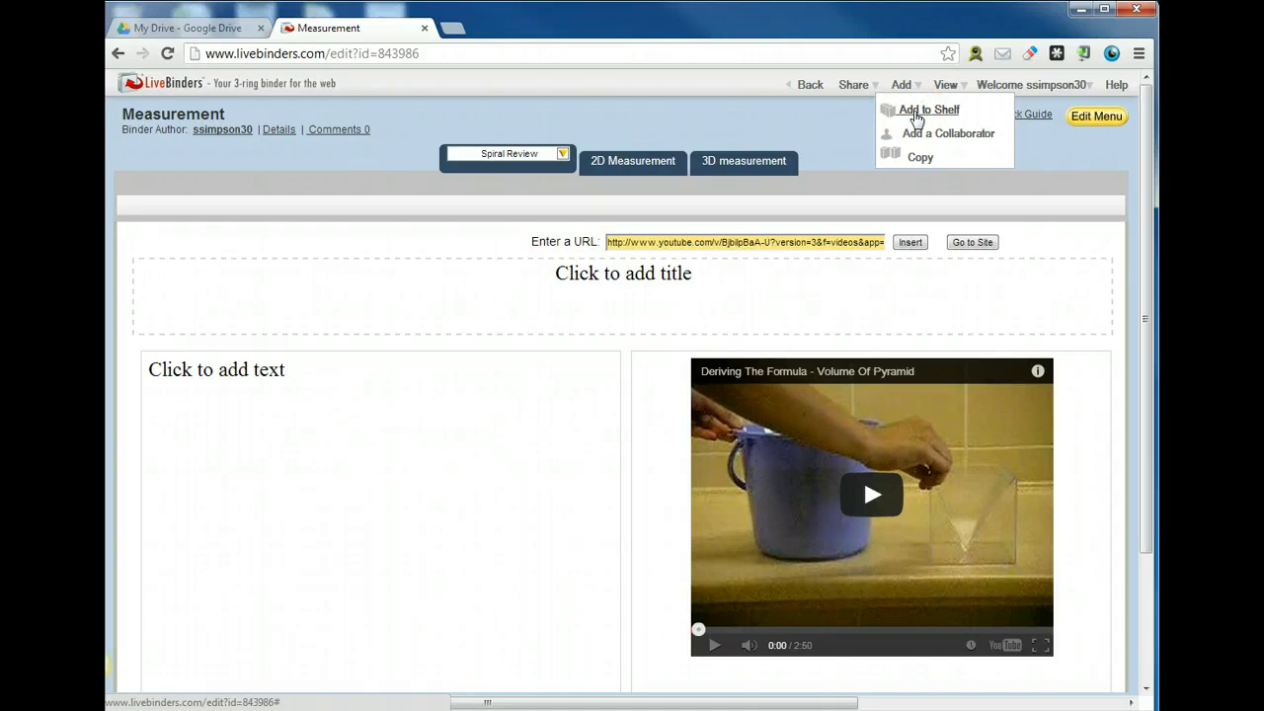
pyautogui.click(916, 113)
pyautogui.click(647, 275)
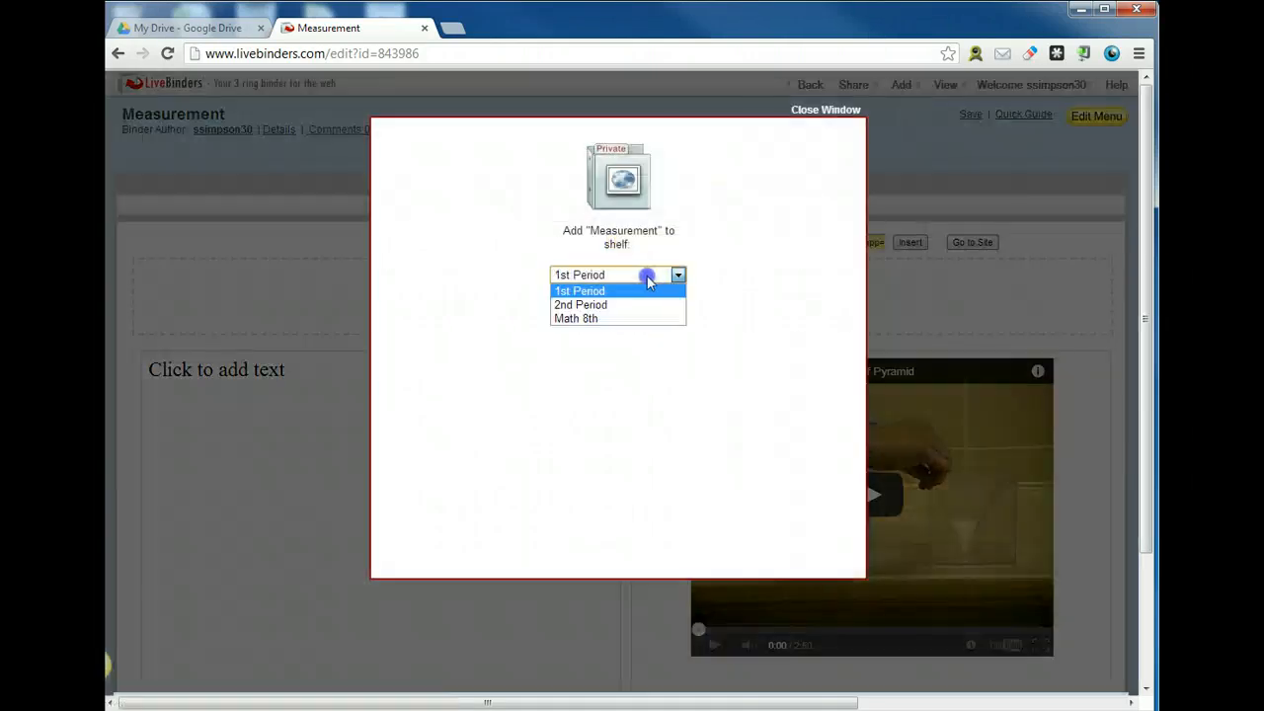
pyautogui.click(602, 321)
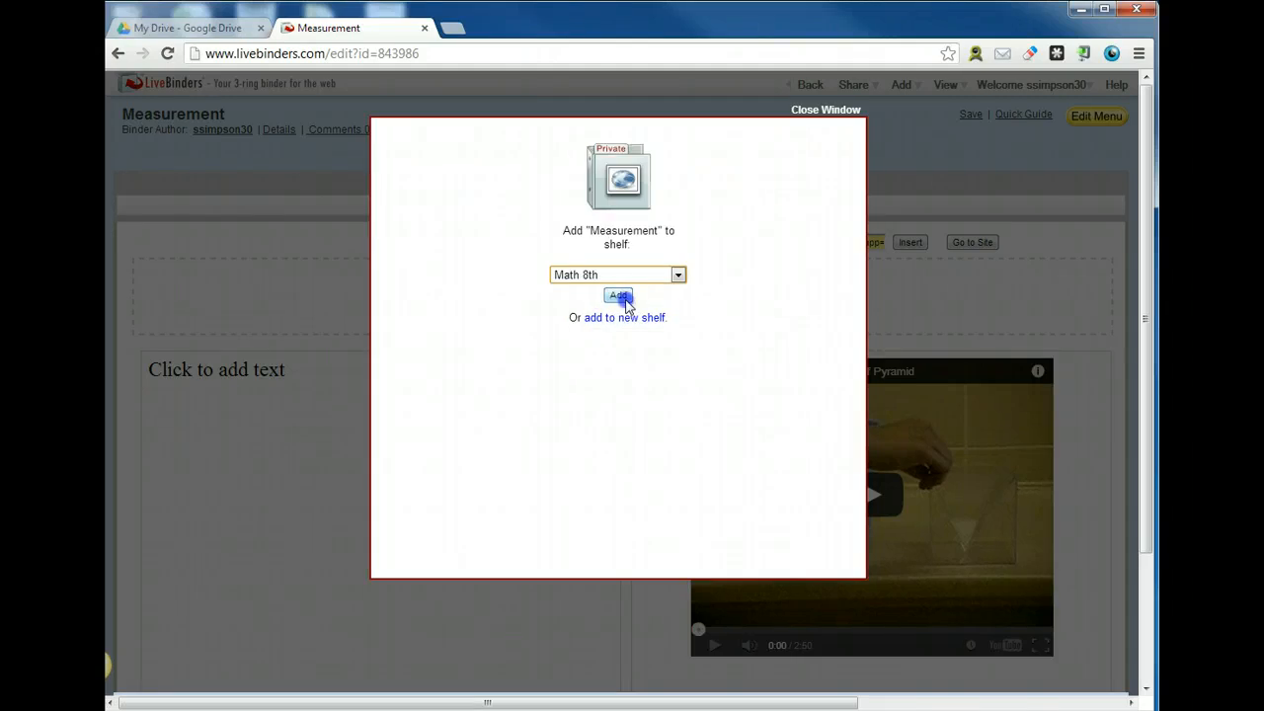
pyautogui.click(619, 296)
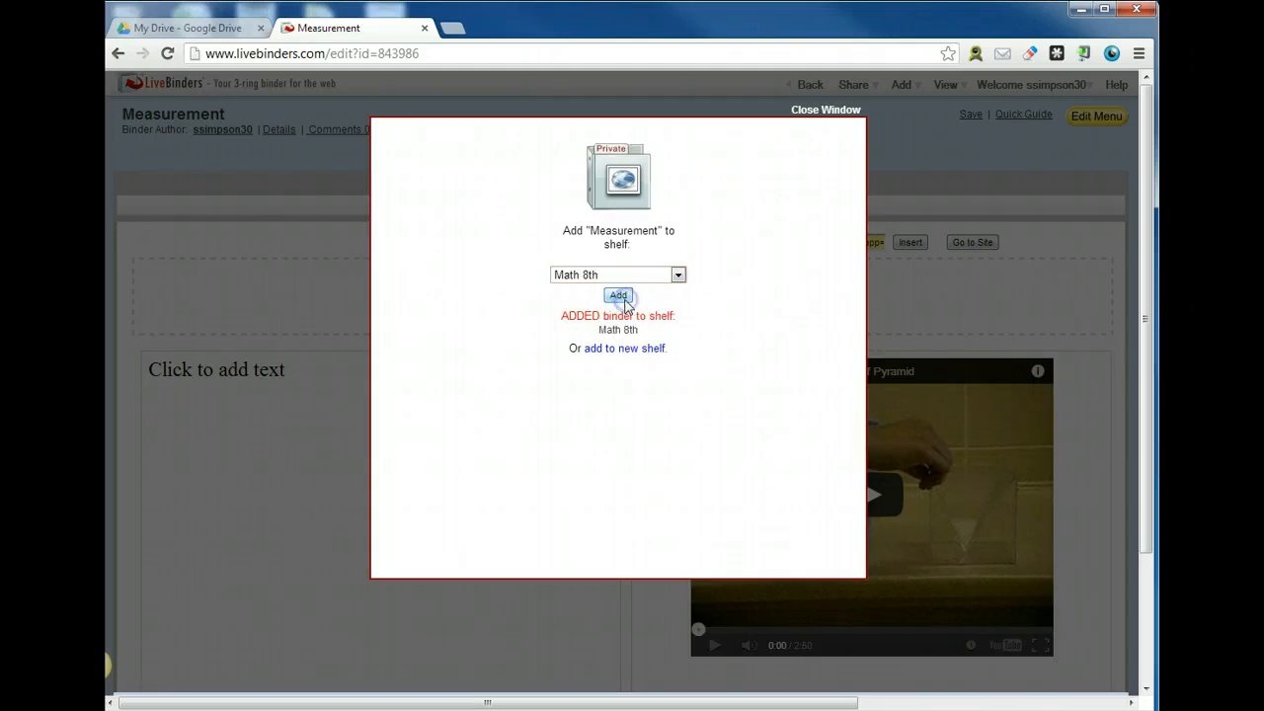
pyautogui.click(815, 111)
# Leave the Measurement binder for the dashboard and expand the All My Binders list.
pyautogui.moveTo(945, 84)
pyautogui.moveTo(956, 132)
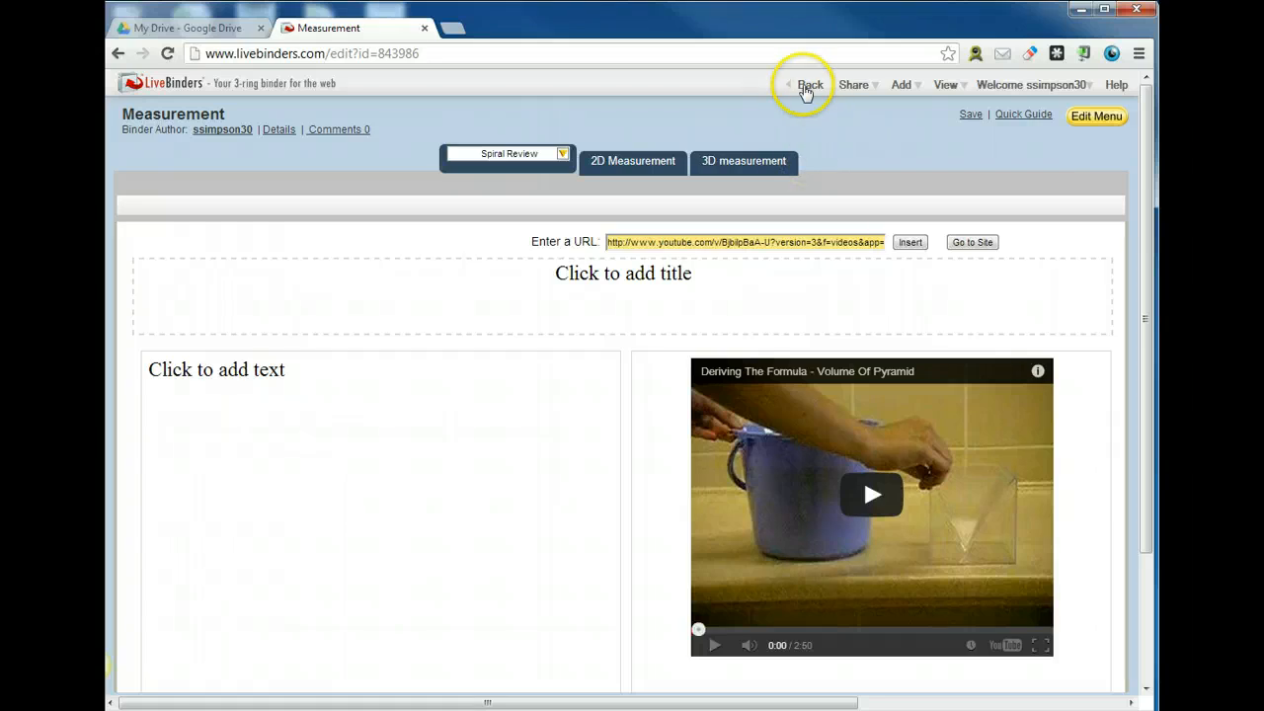
pyautogui.click(807, 87)
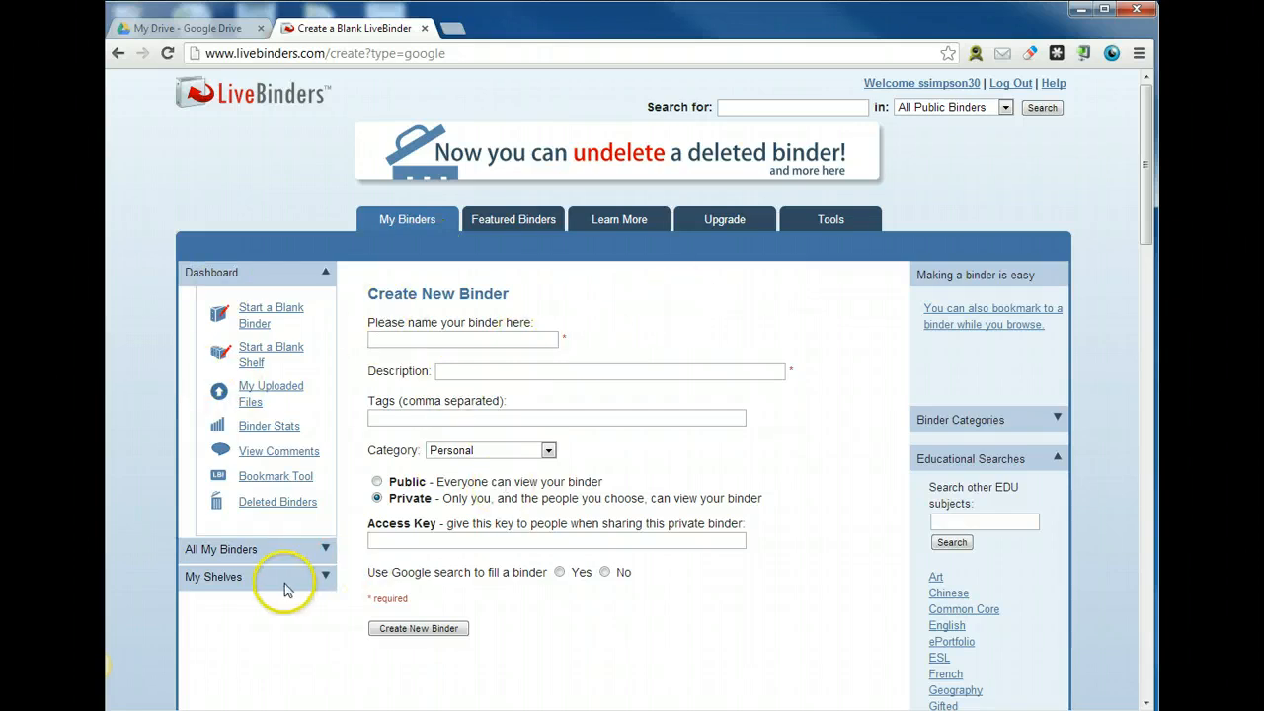
pyautogui.click(271, 546)
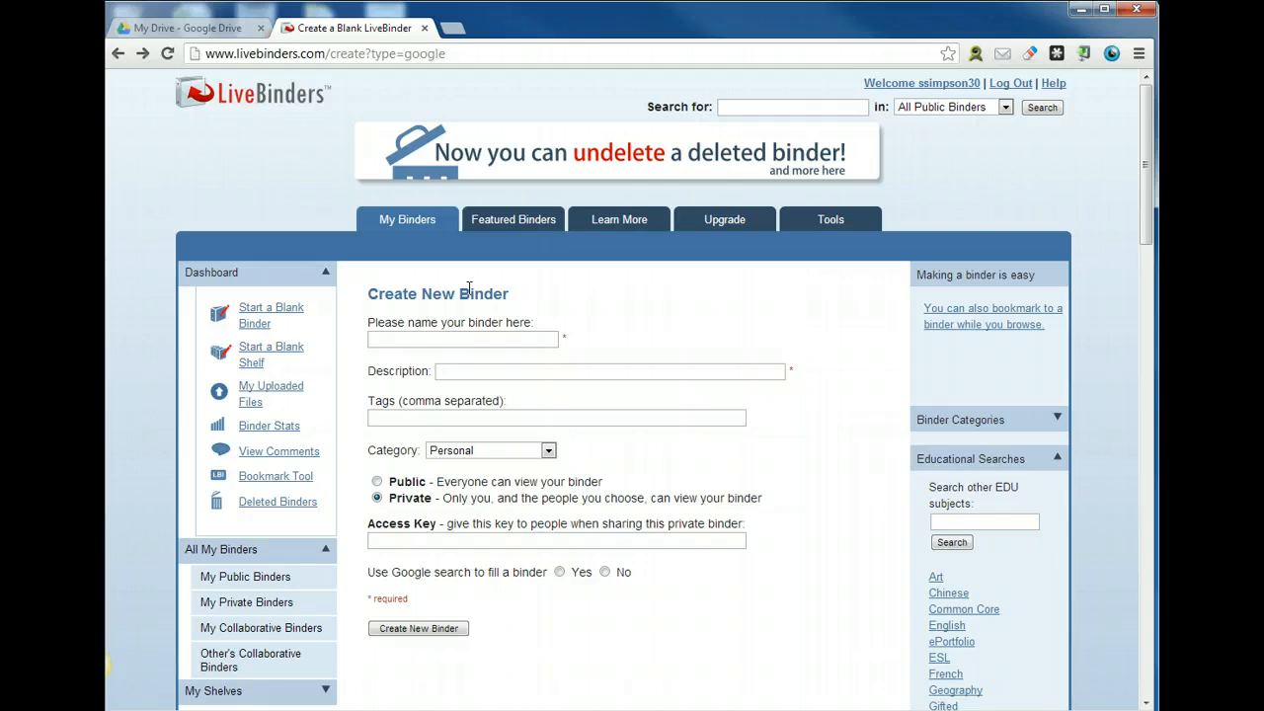
# Search all public binders for "dyslexia" and check the options offered for the Technology Solutions for Dyslexia binder.
pyautogui.click(772, 106)
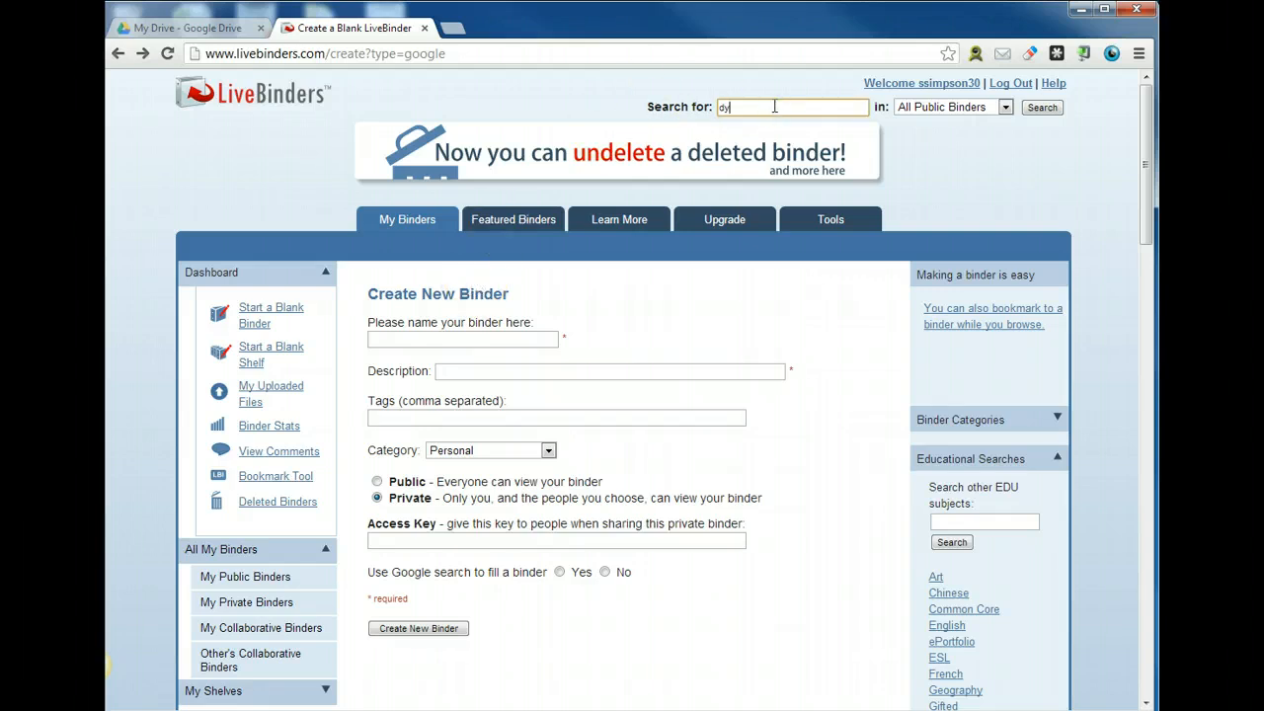
pyautogui.press('Return')
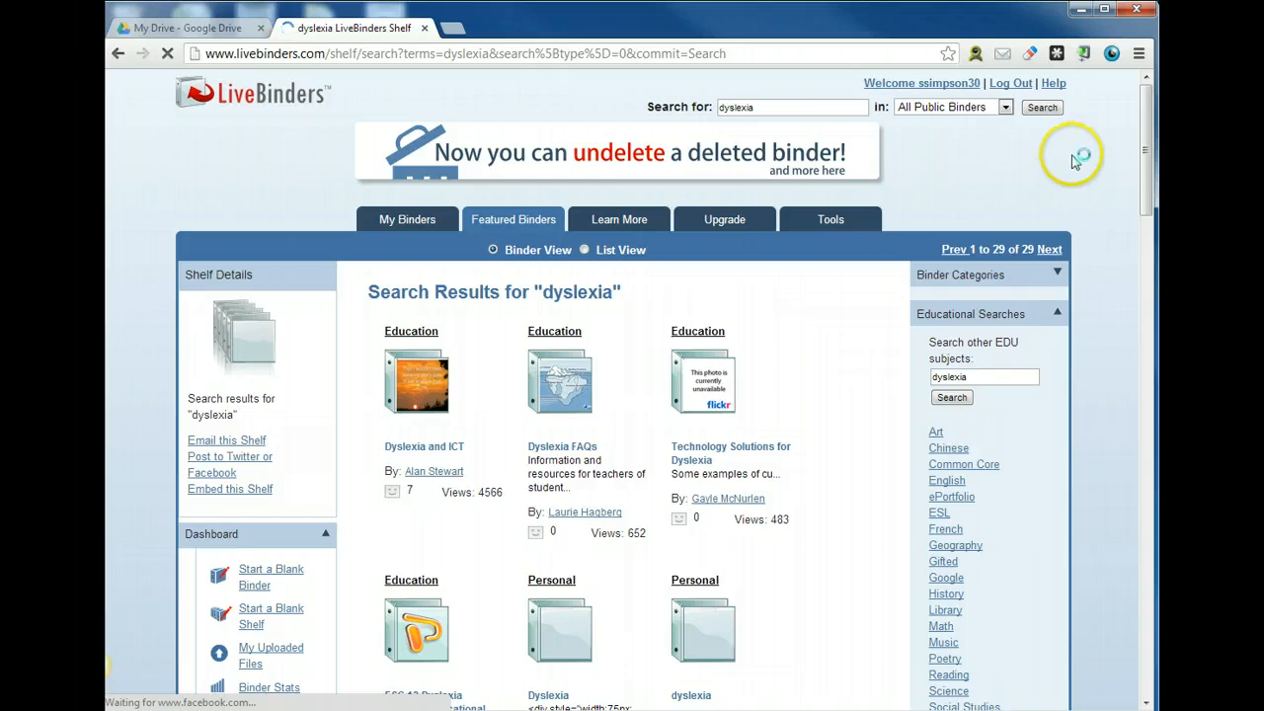
pyautogui.moveTo(702, 419)
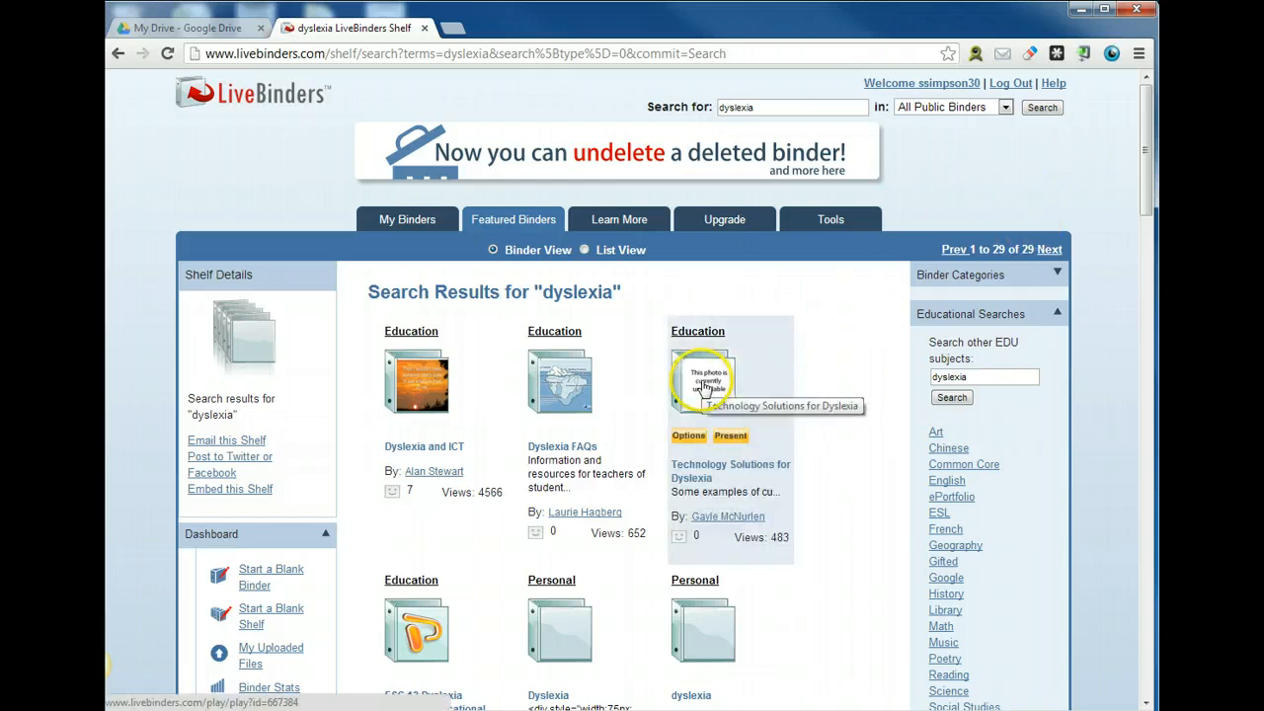
pyautogui.click(689, 437)
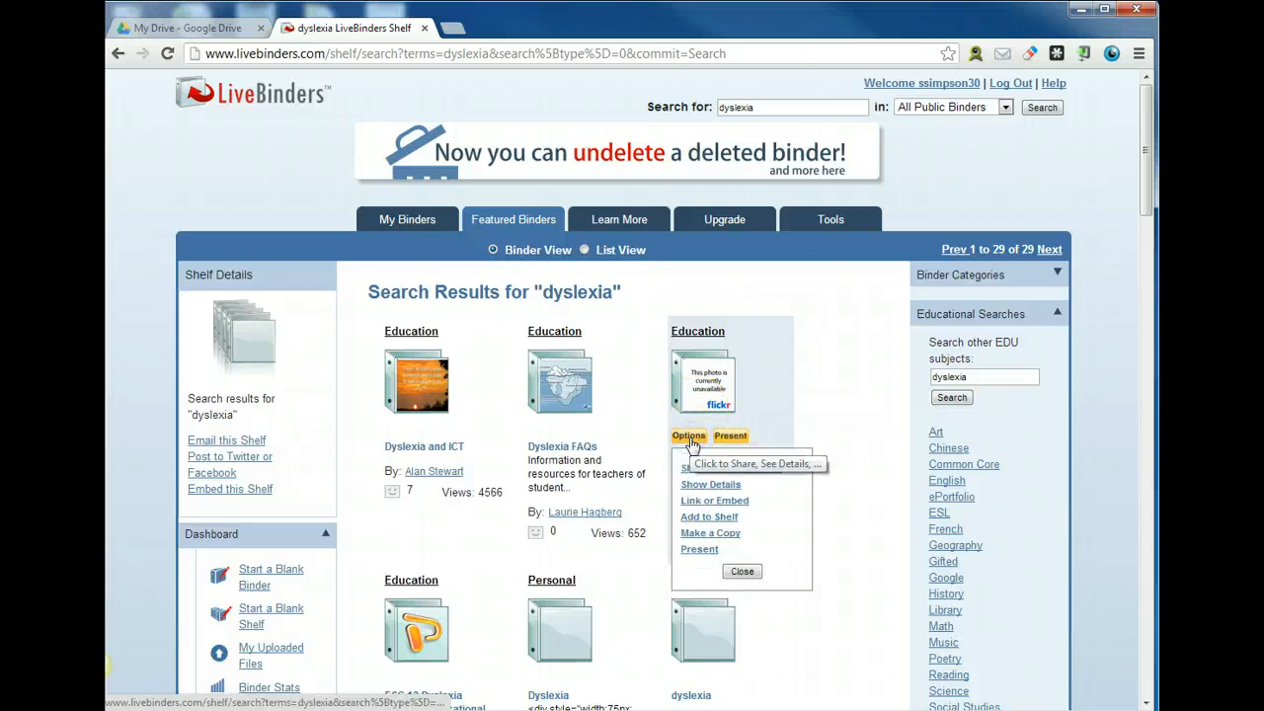
pyautogui.click(742, 571)
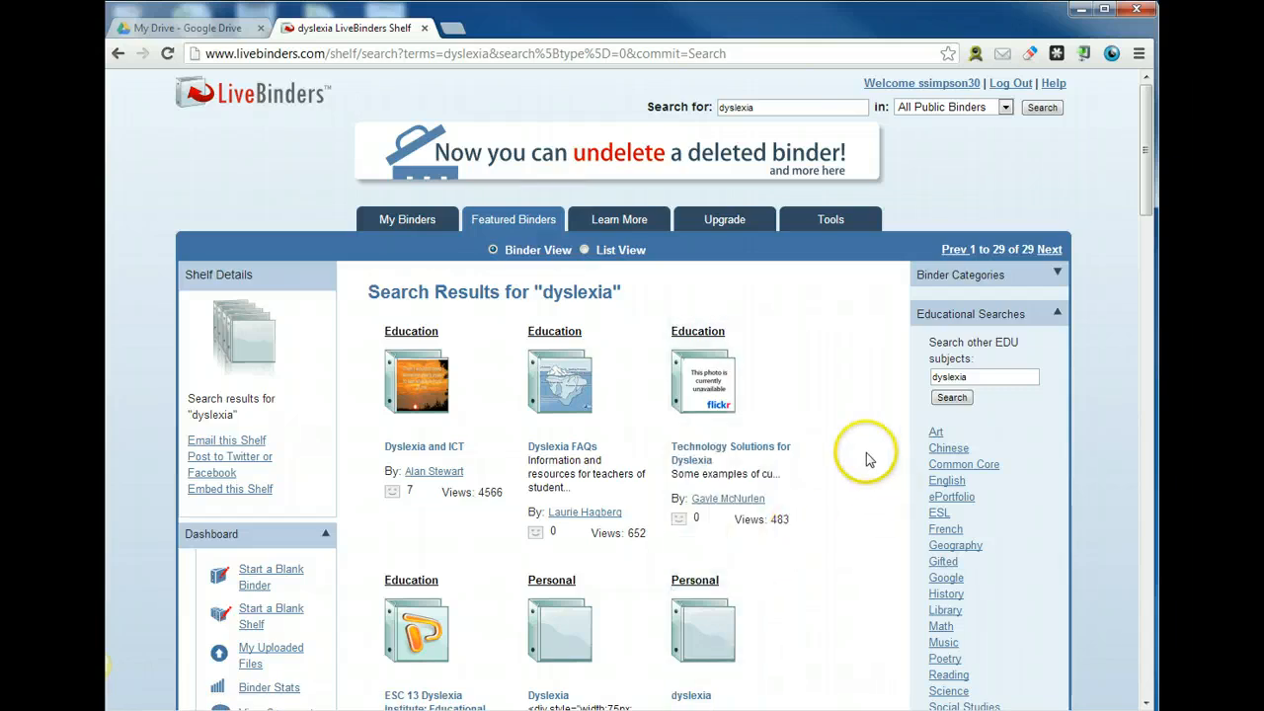
pyautogui.click(780, 113)
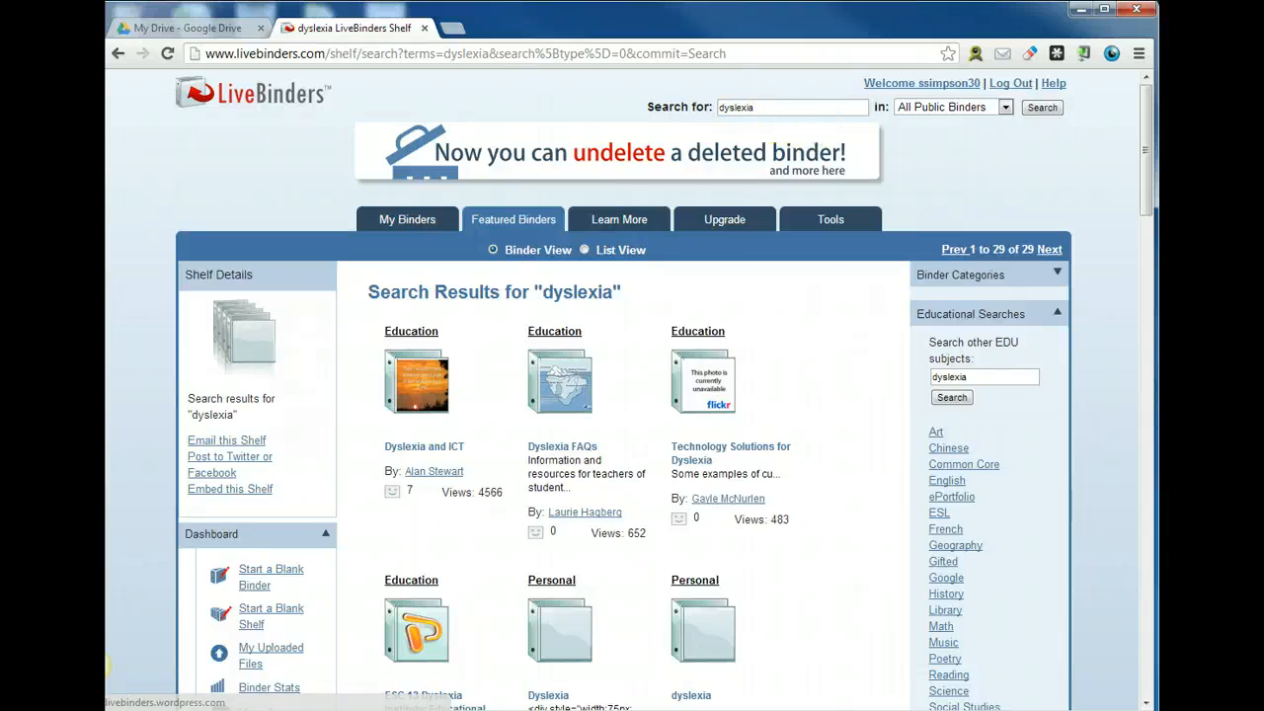
pyautogui.click(835, 345)
pyautogui.click(924, 190)
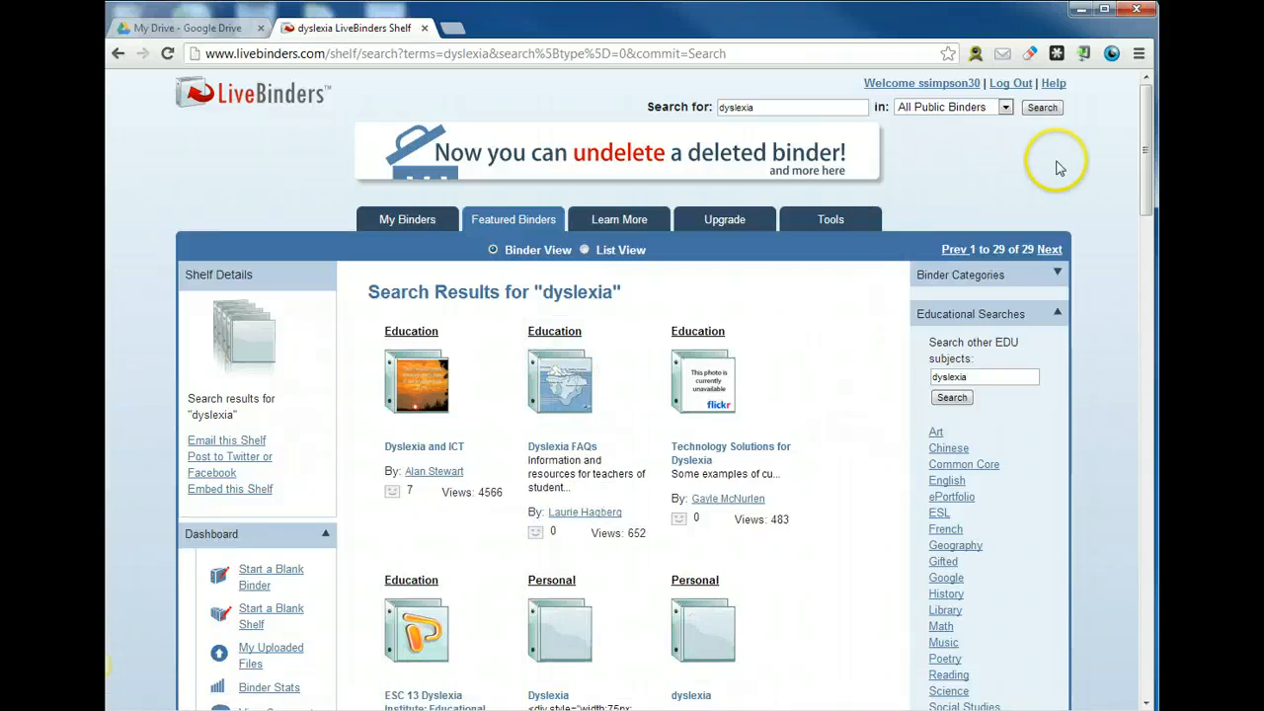
pyautogui.scroll(-3, 1085, 163)
pyautogui.scroll(3, 1085, 158)
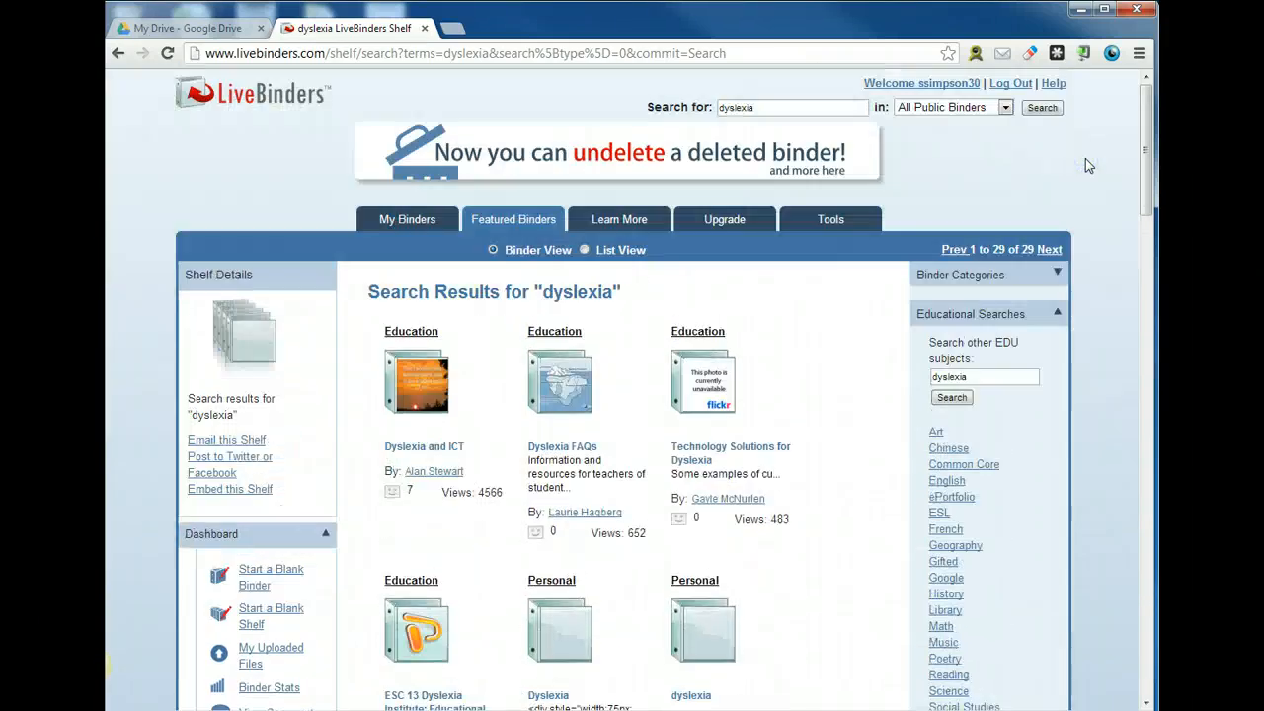